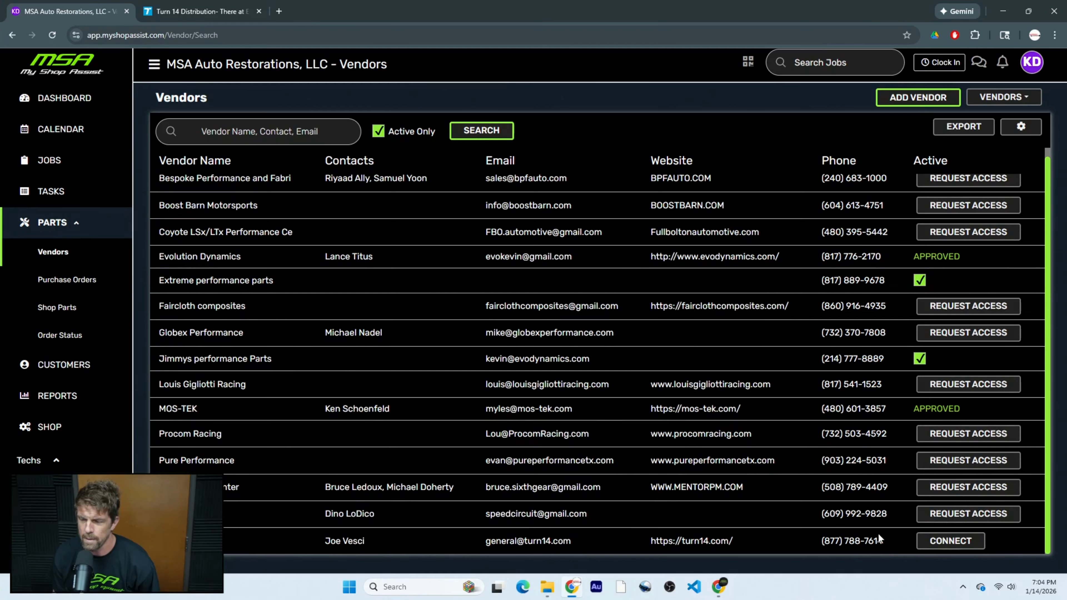
Start connecting the Turn 14 vendor and accept its credentials warning to reach the Client ID entry
left_click(962, 542)
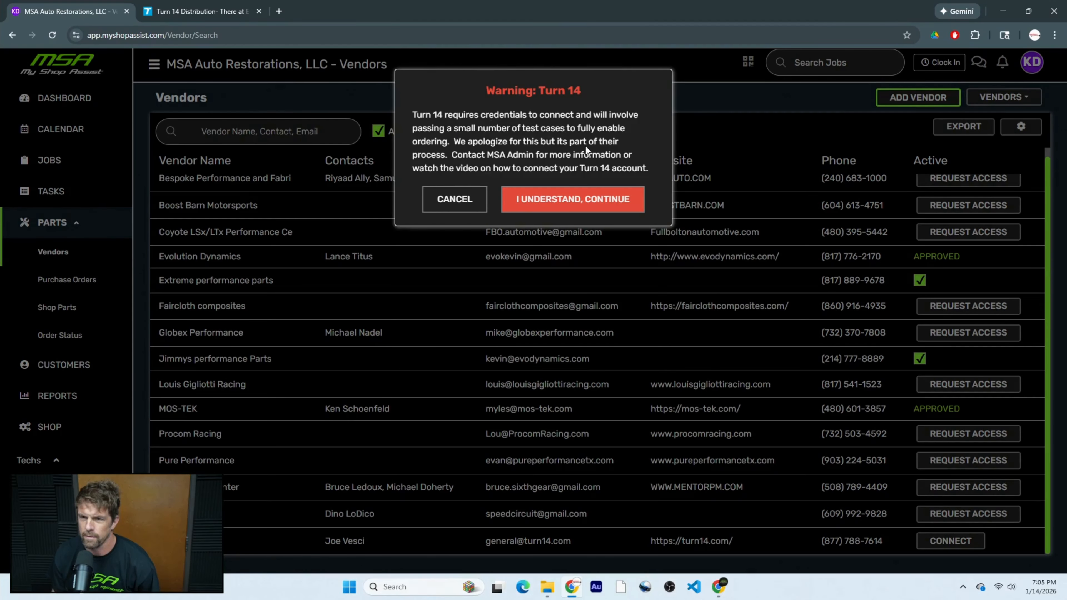
left_click(571, 201)
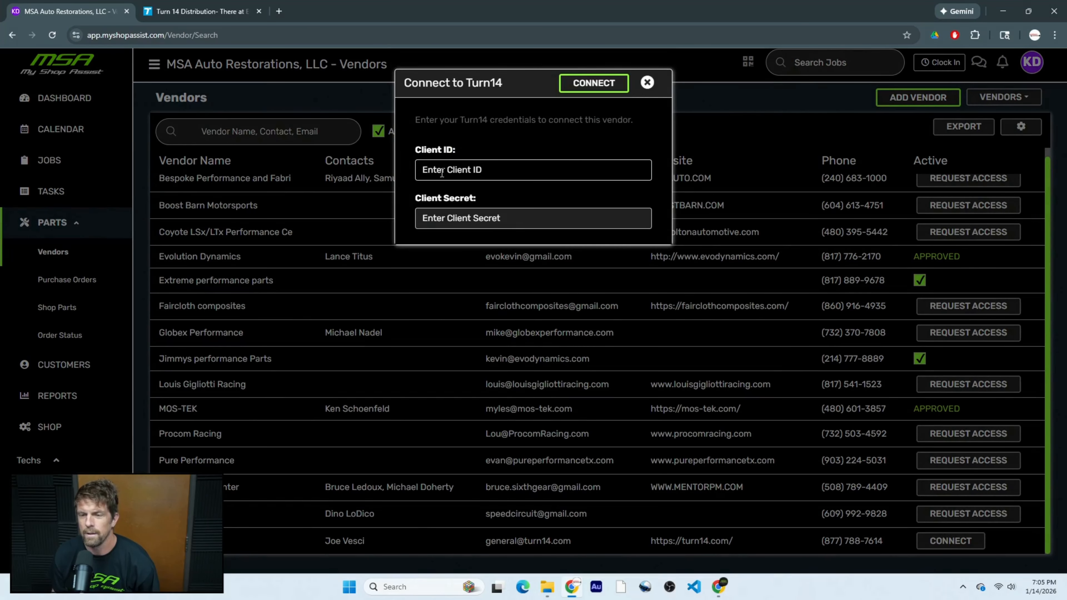
left_click(440, 170)
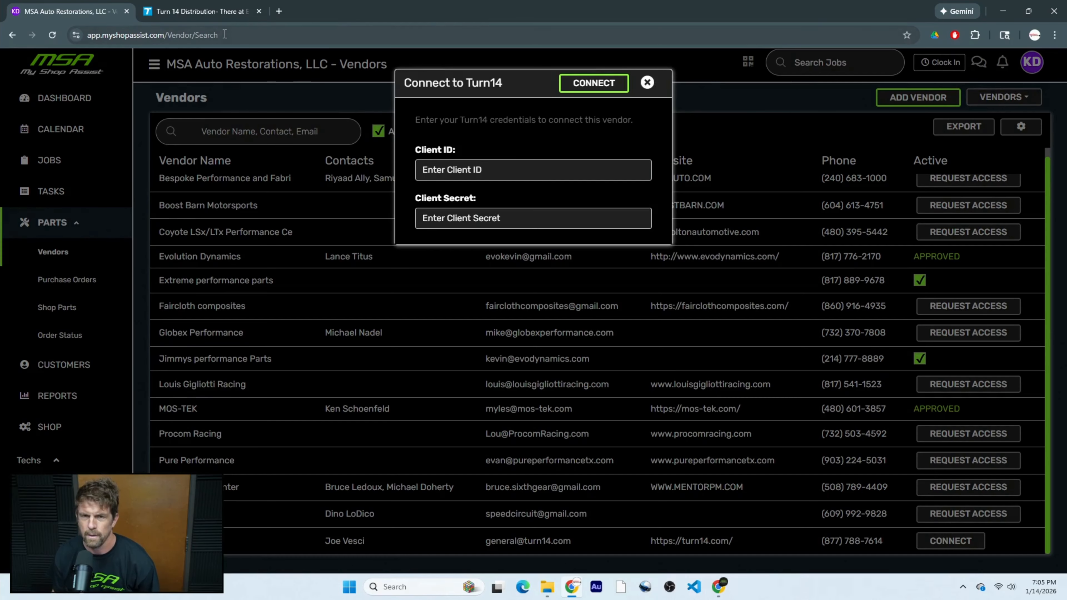
Switch to the Turn 14 site and open the API Credentials section of its Settings & Data
left_click(204, 17)
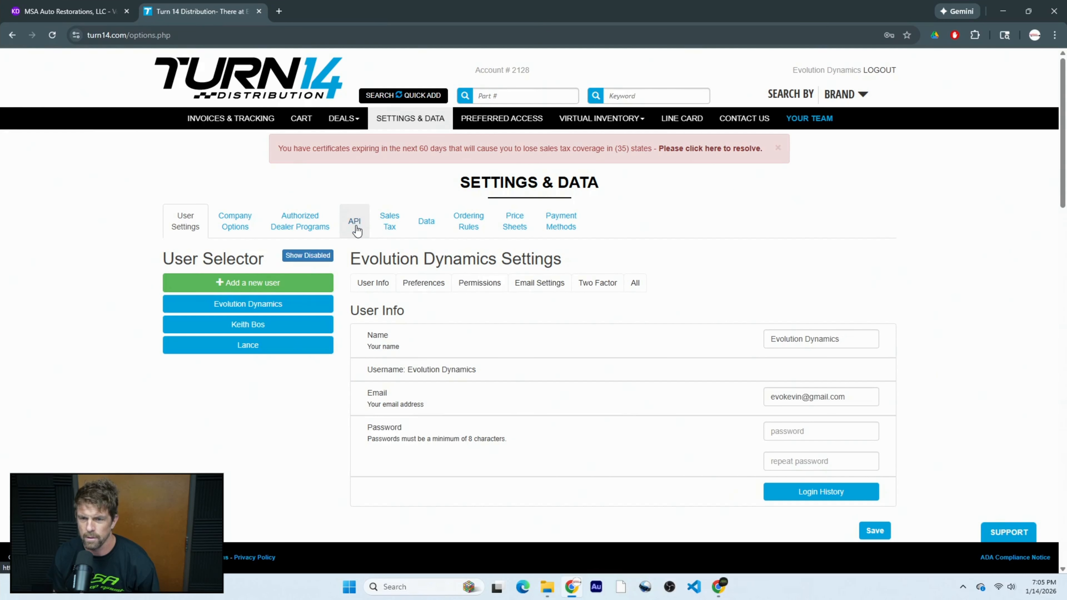
left_click(431, 121)
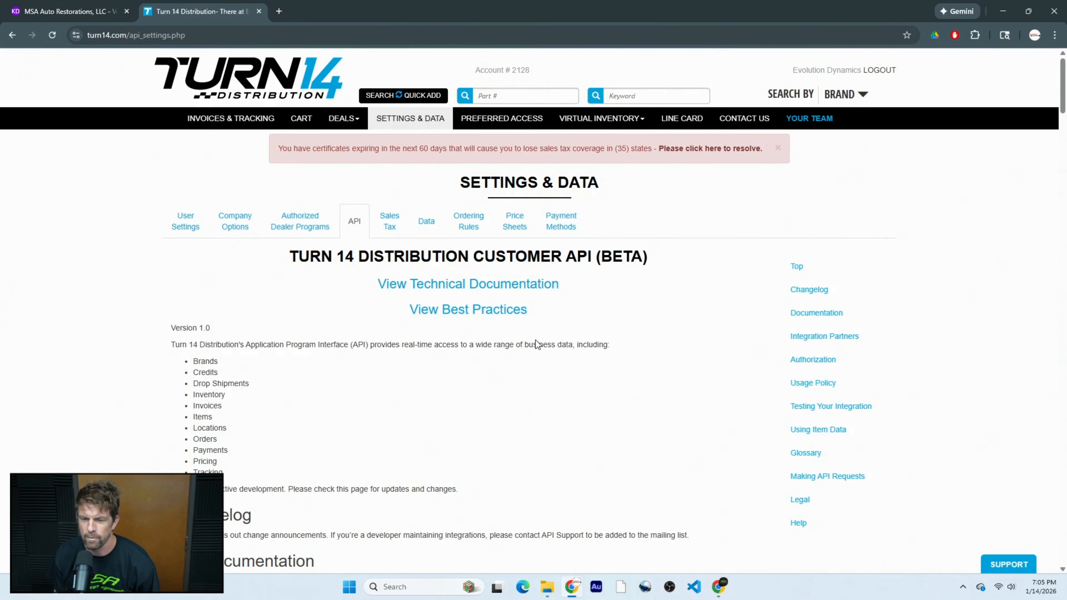
scroll(536, 344, "down", 10)
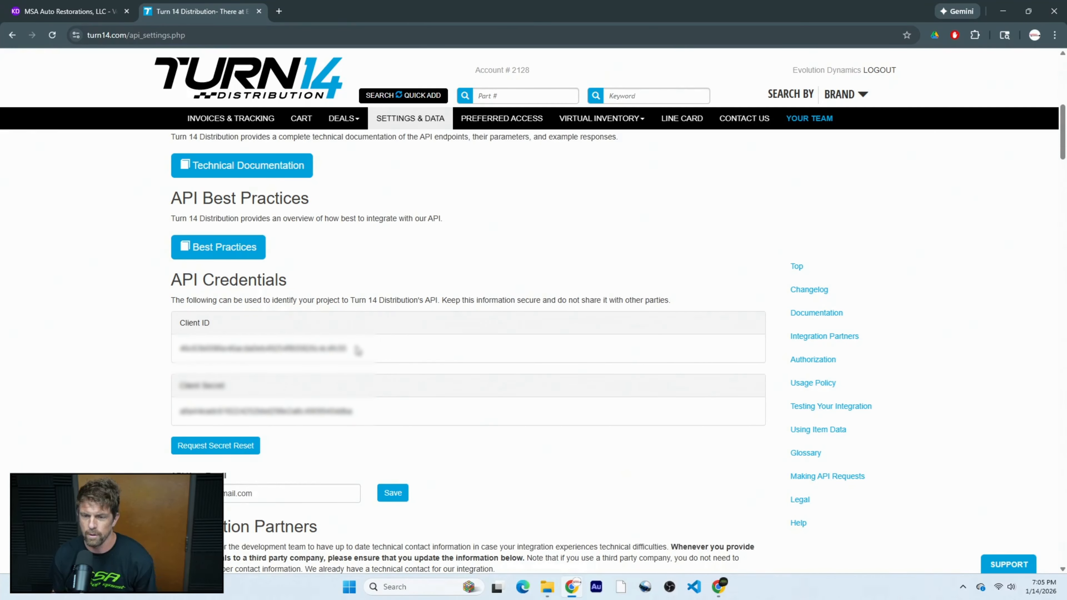
Copy the Client ID from the API credentials and paste it into the Connect to Turn14 form's Client ID
left_click_drag(353, 349, 179, 356)
key("ctrl+d")
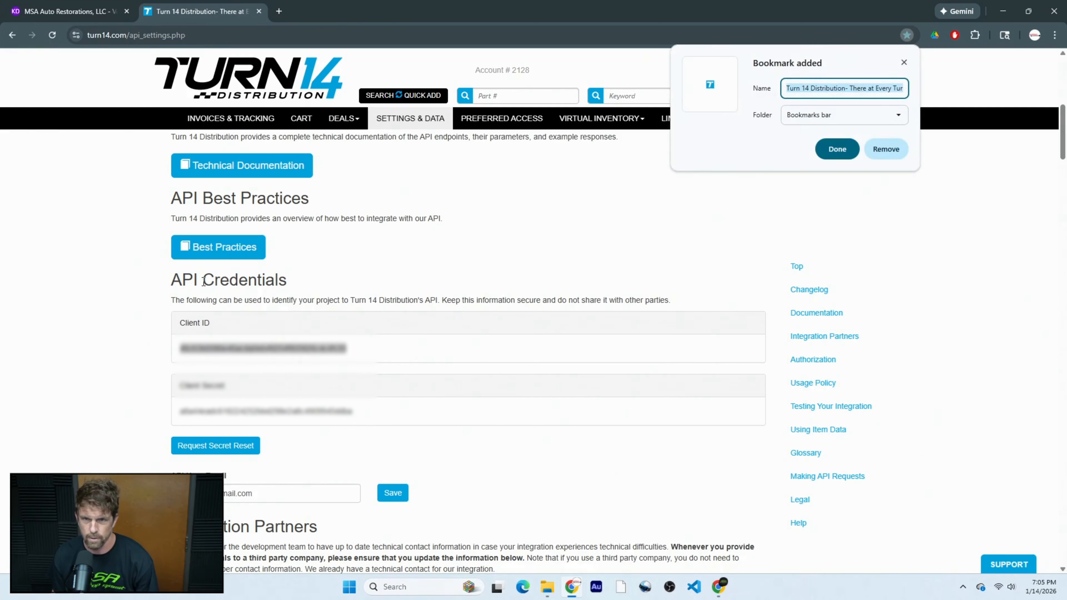
left_click(886, 149)
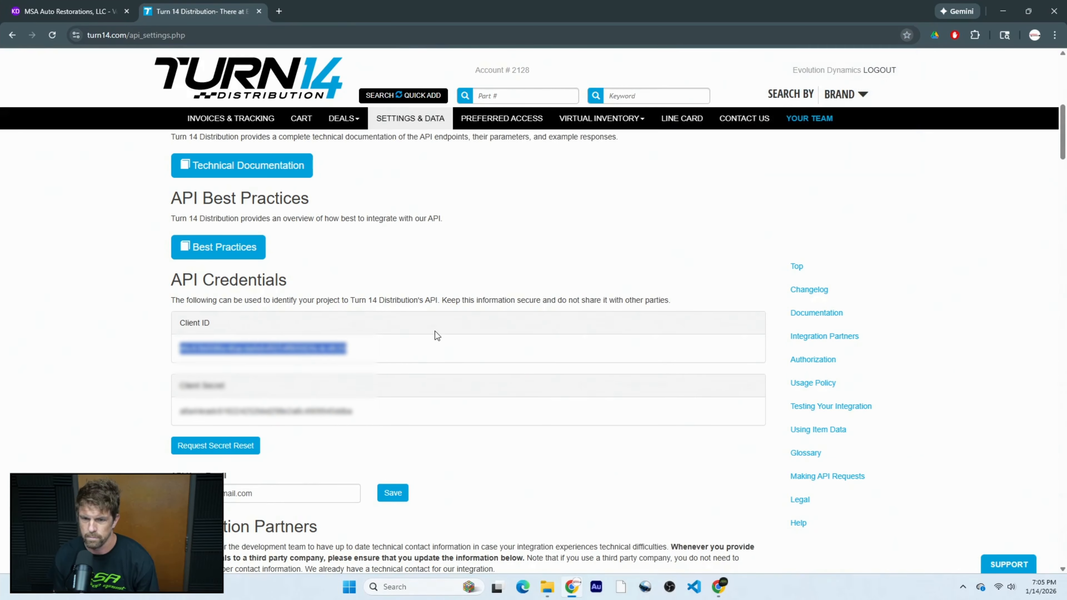
left_click(84, 12)
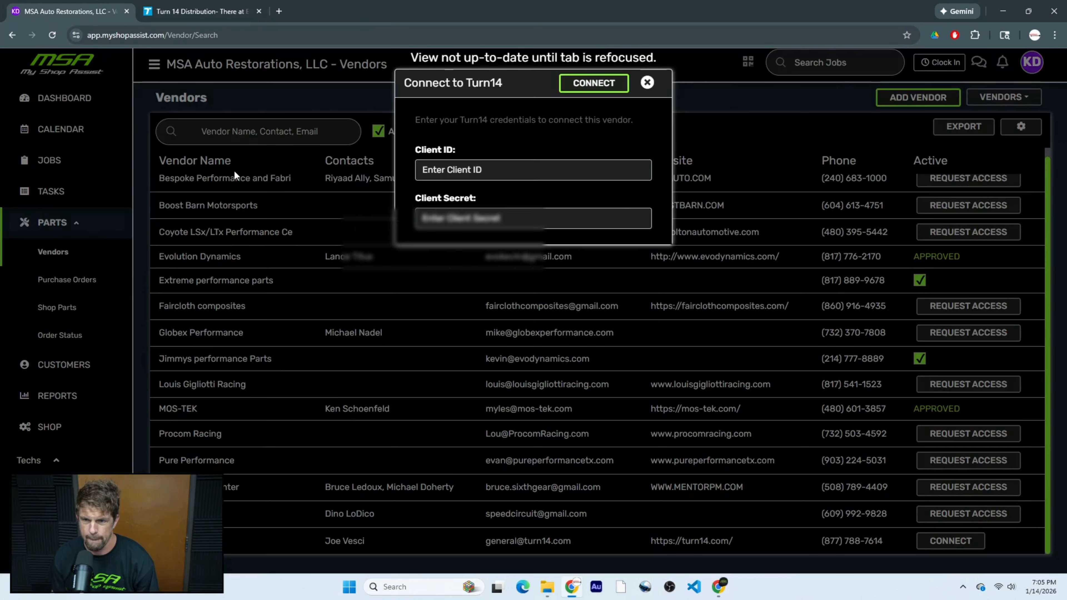
left_click(484, 170)
key("ctrl+v")
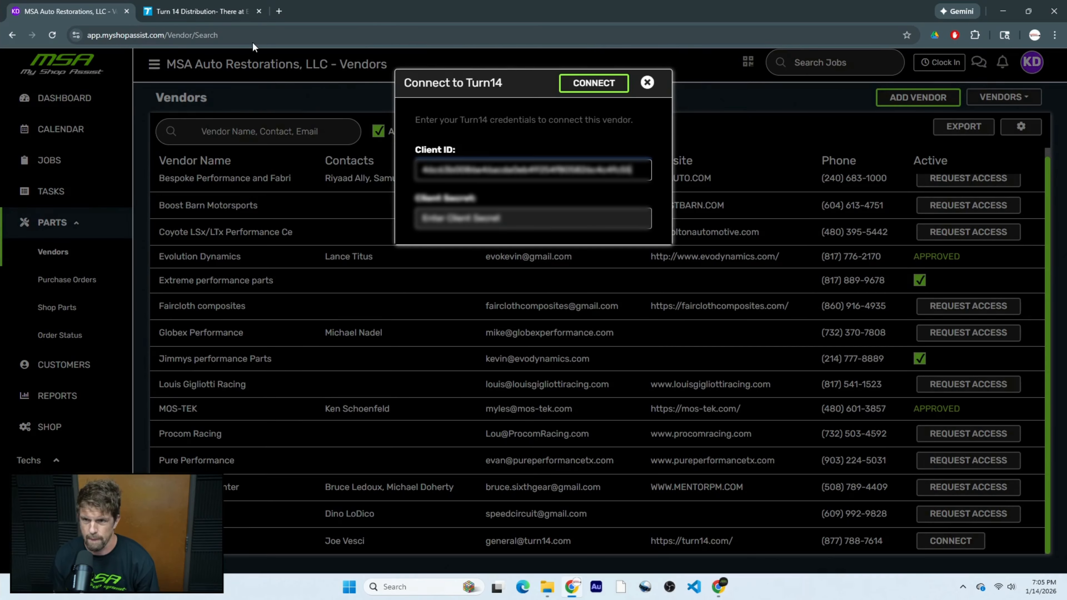
Copy the Client Secret from the Turn 14 site into the form's Client Secret and submit the connection
left_click(223, 10)
left_click_drag(370, 415, 159, 406)
left_click(215, 410)
left_click_drag(362, 415, 178, 410)
left_click(67, 11)
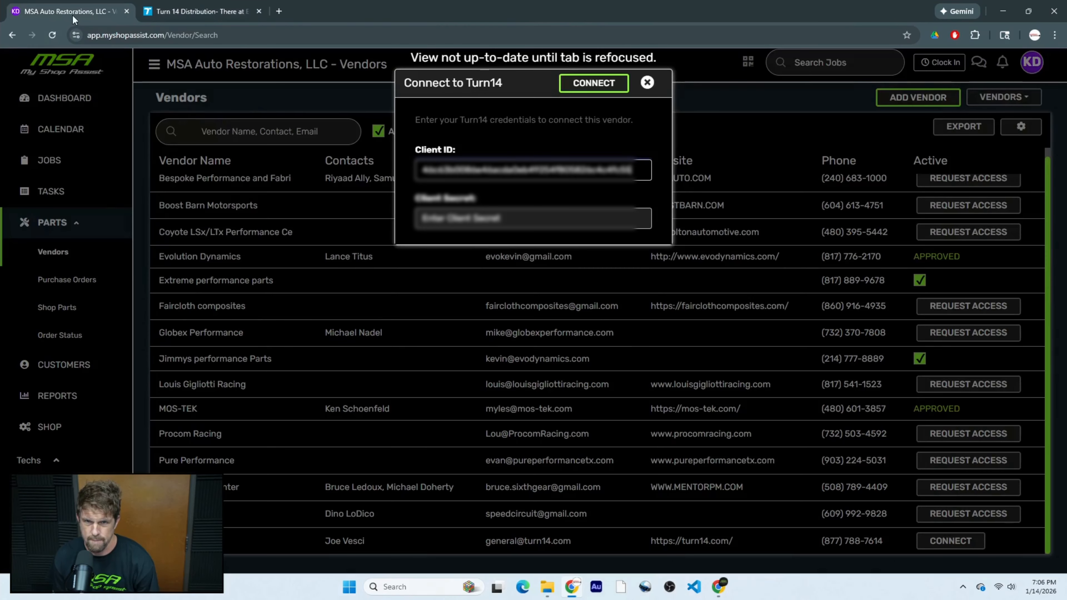
left_click(473, 219)
key("ctrl+v")
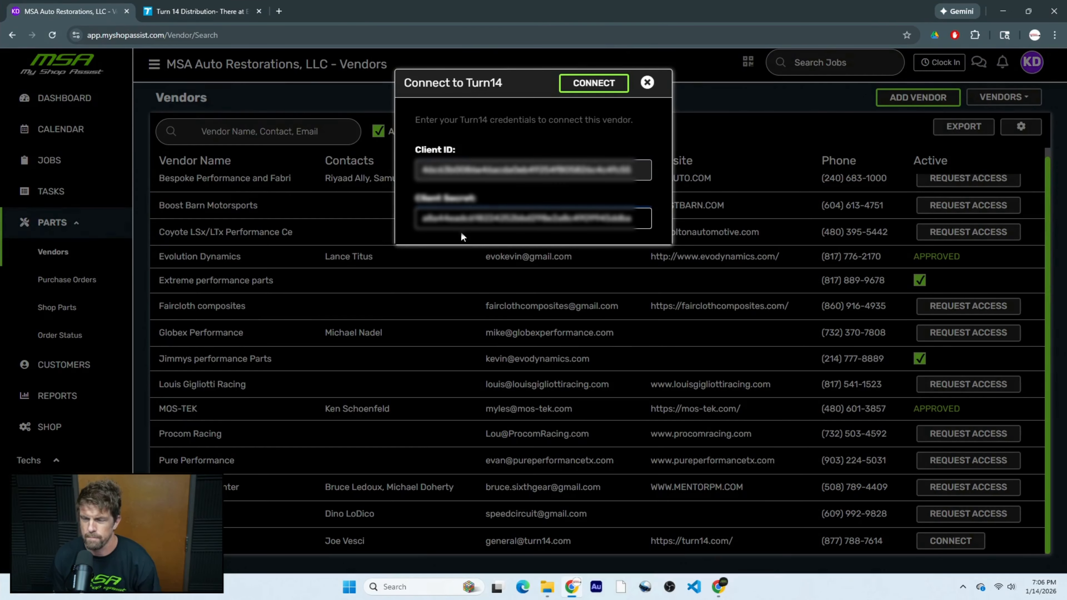
left_click(585, 87)
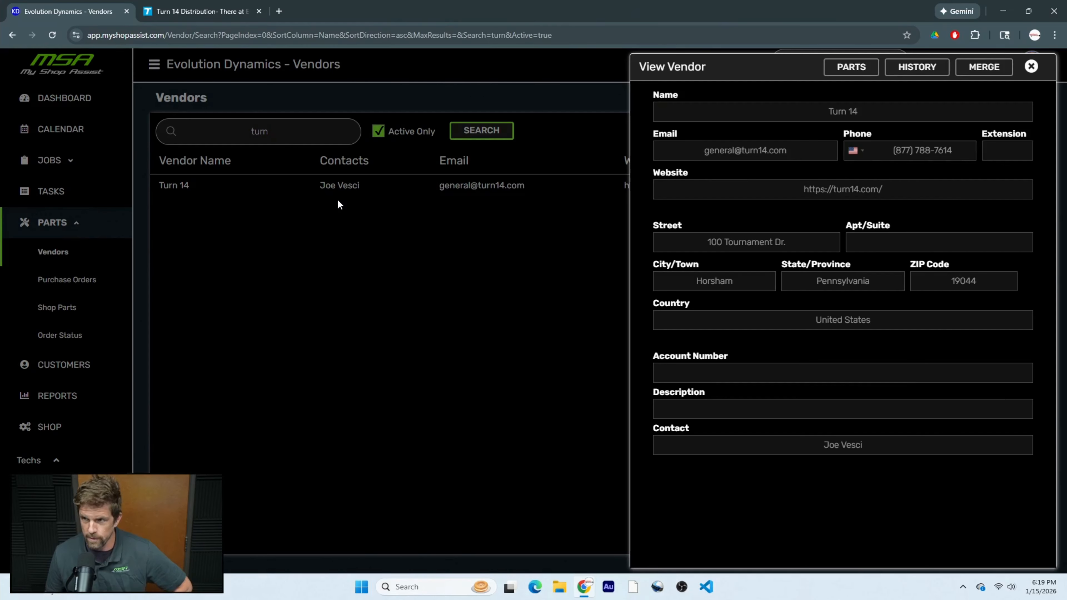
Open the Turn 14 vendor's parts list, search it for inn3904, and return to the vendor list
left_click(1031, 66)
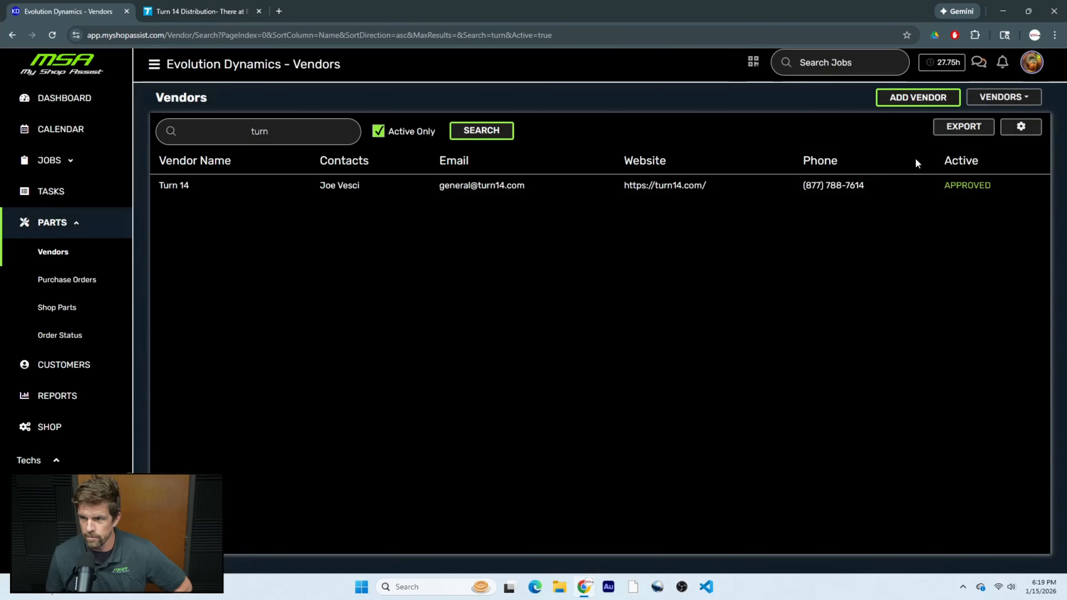
left_click(163, 188)
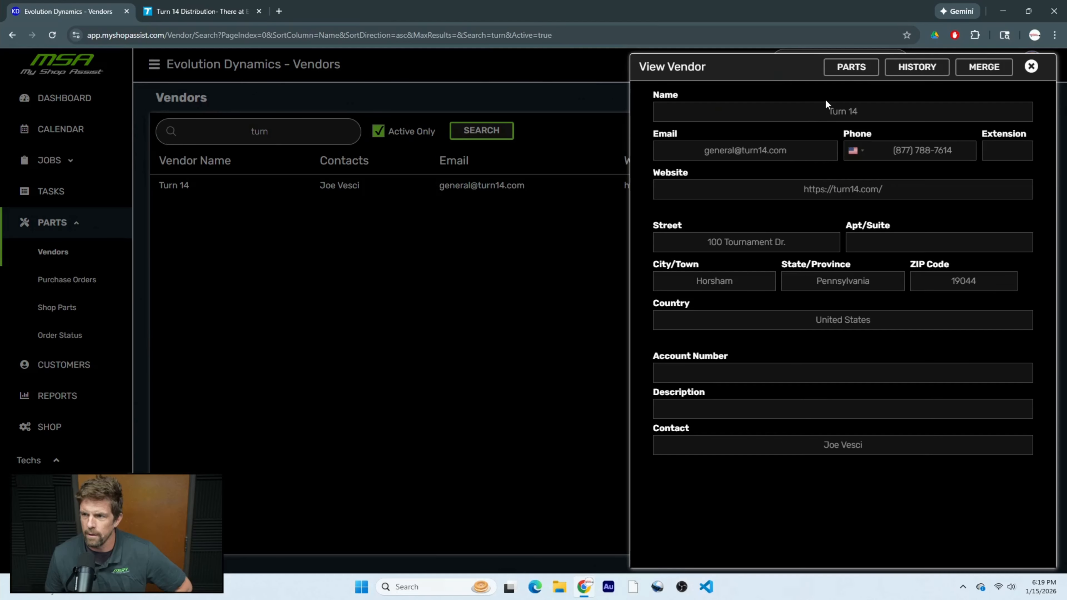
left_click(852, 67)
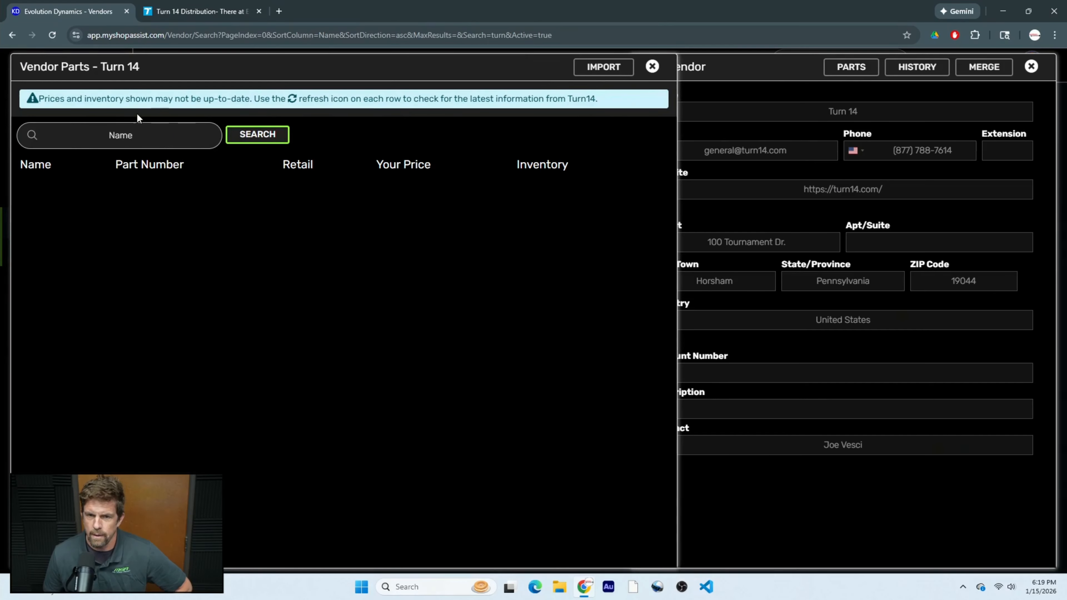
left_click(138, 133)
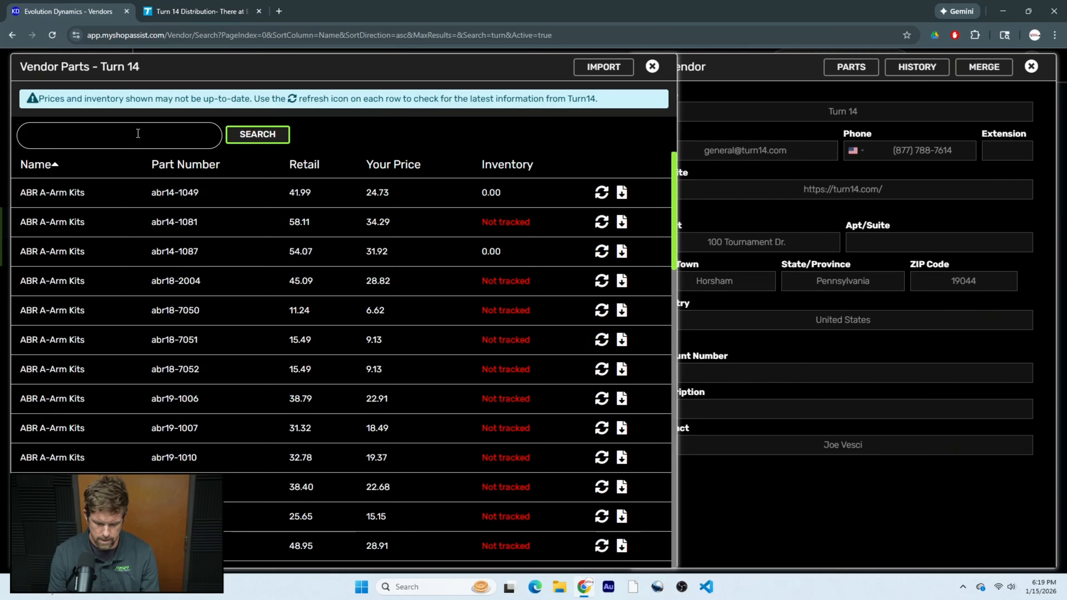
type("inn3904")
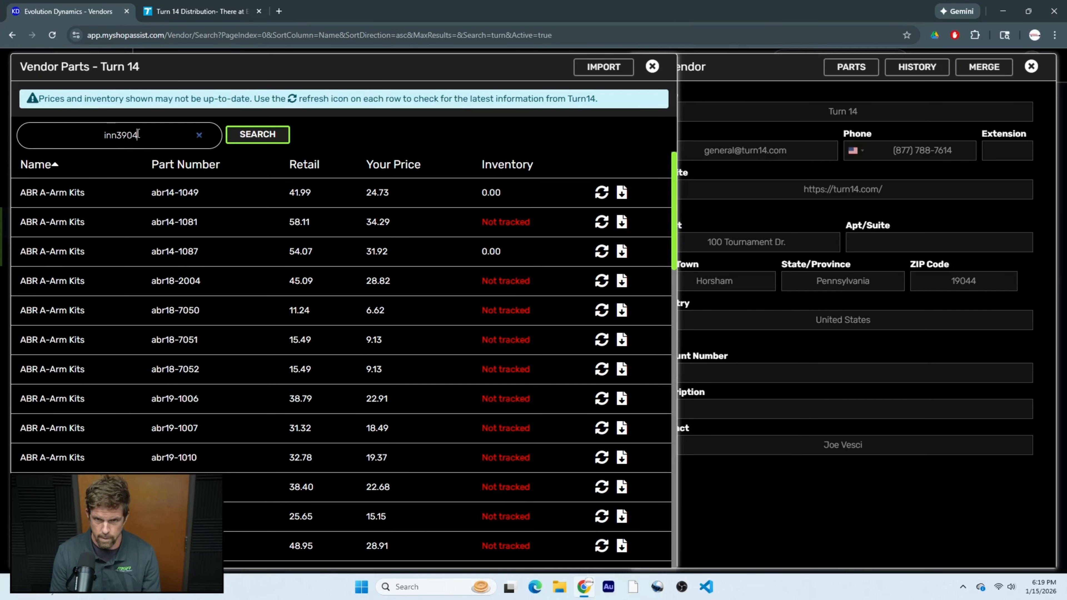
key("Return")
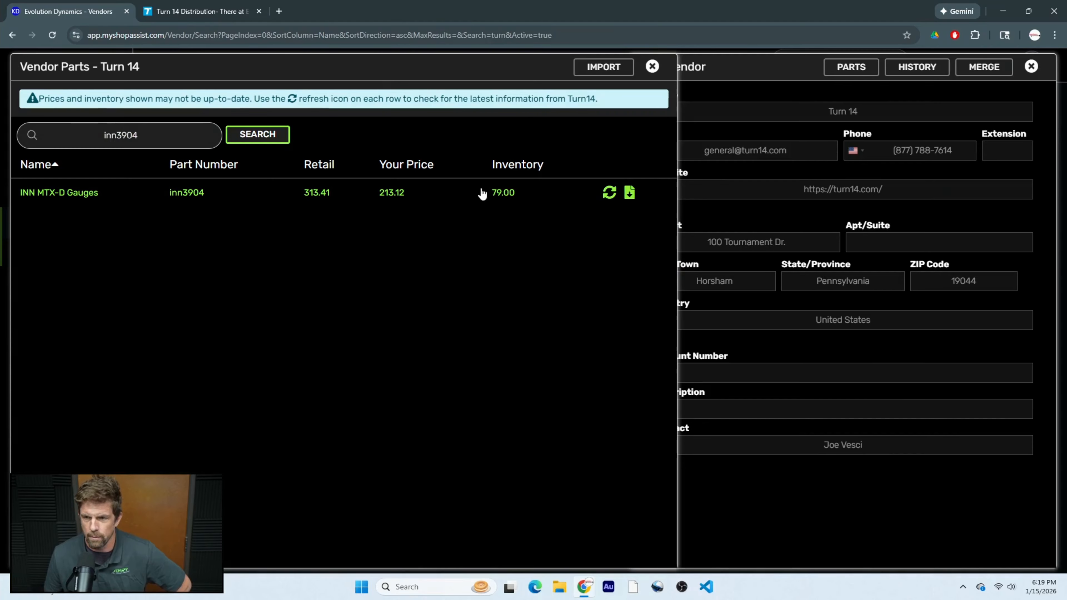
mouse_move(499, 194)
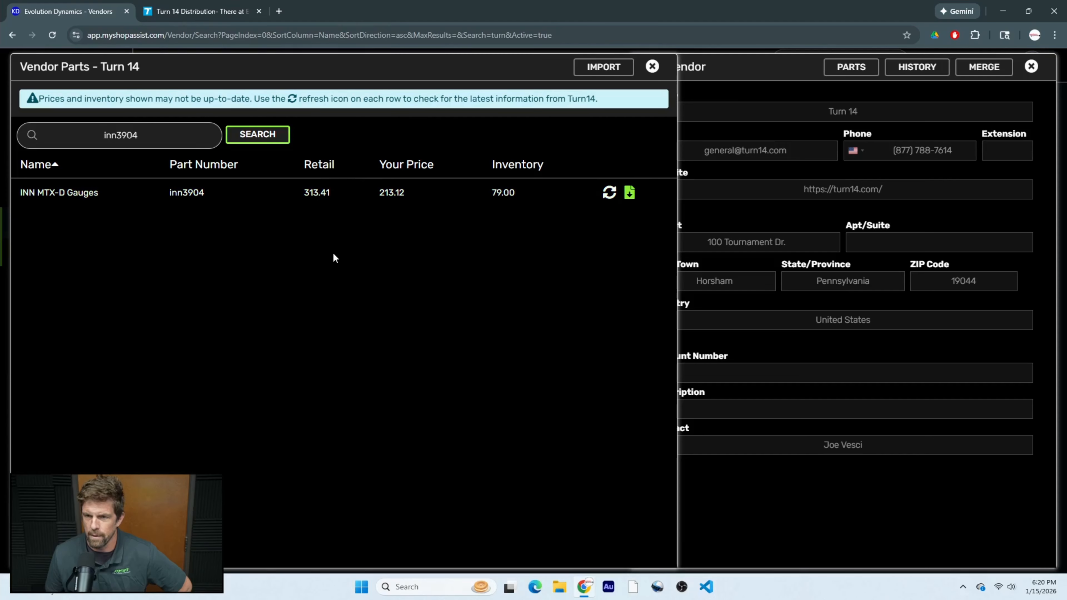
left_click(652, 66)
left_click(1031, 66)
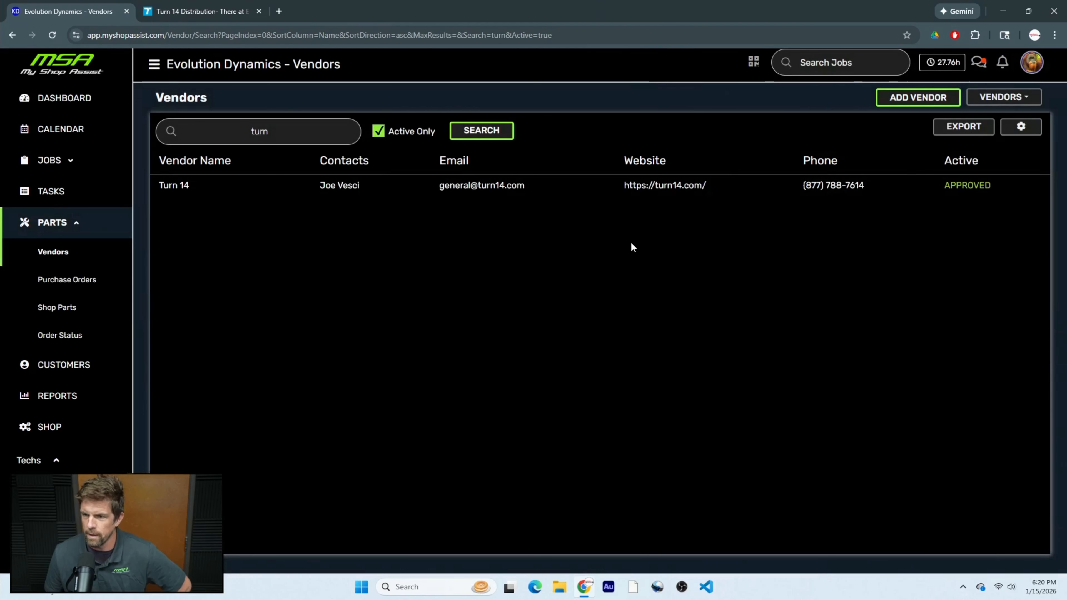
Create a purchase order for vendor Turn 14, keeping Closest Warehouse as the shipping plan
left_click(64, 284)
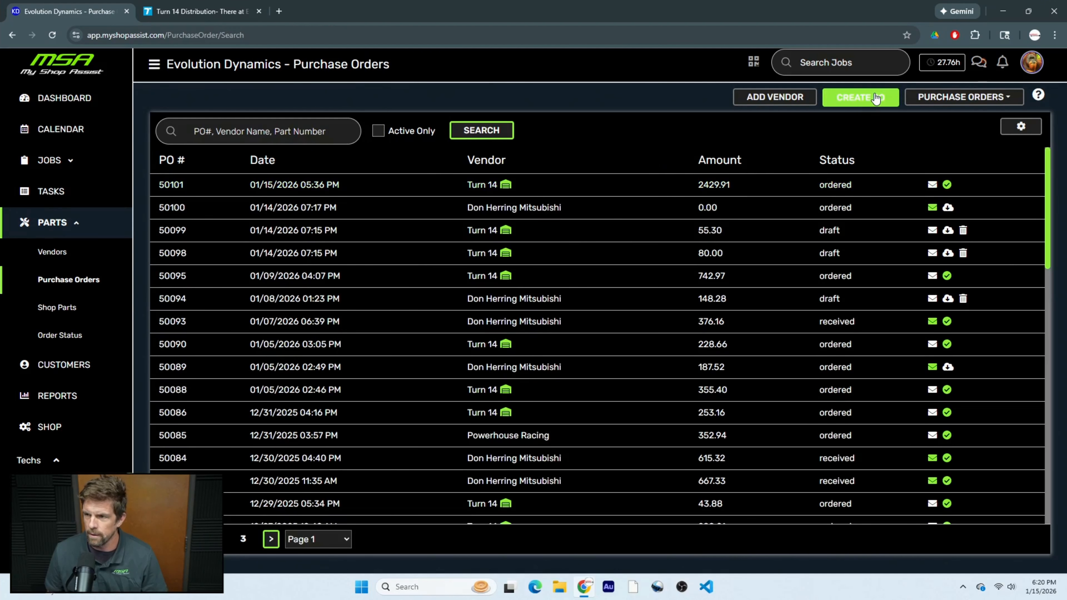
left_click(875, 98)
left_click(517, 121)
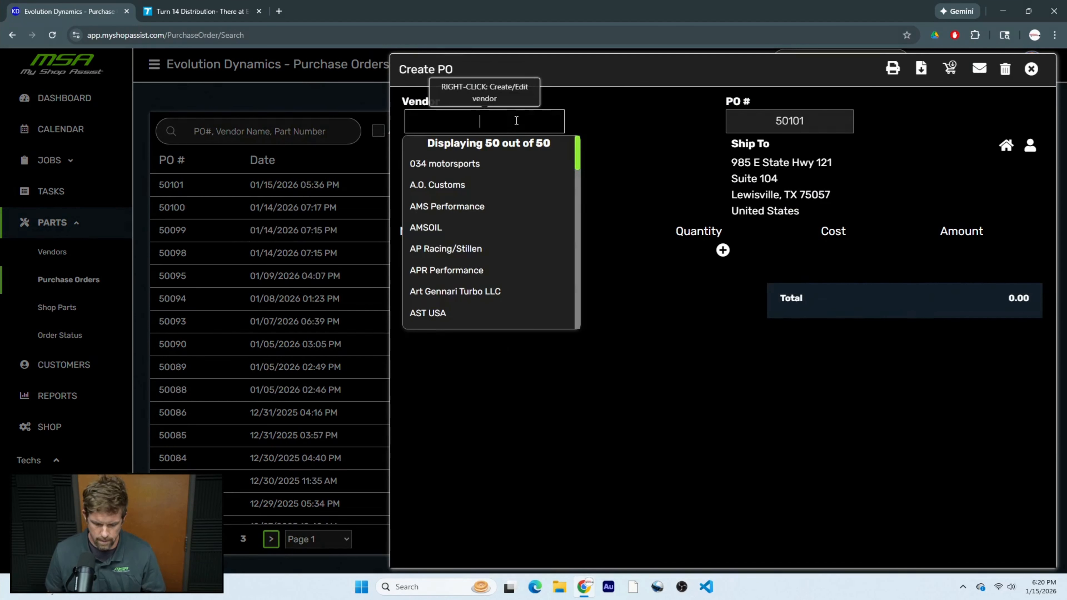
type("turn")
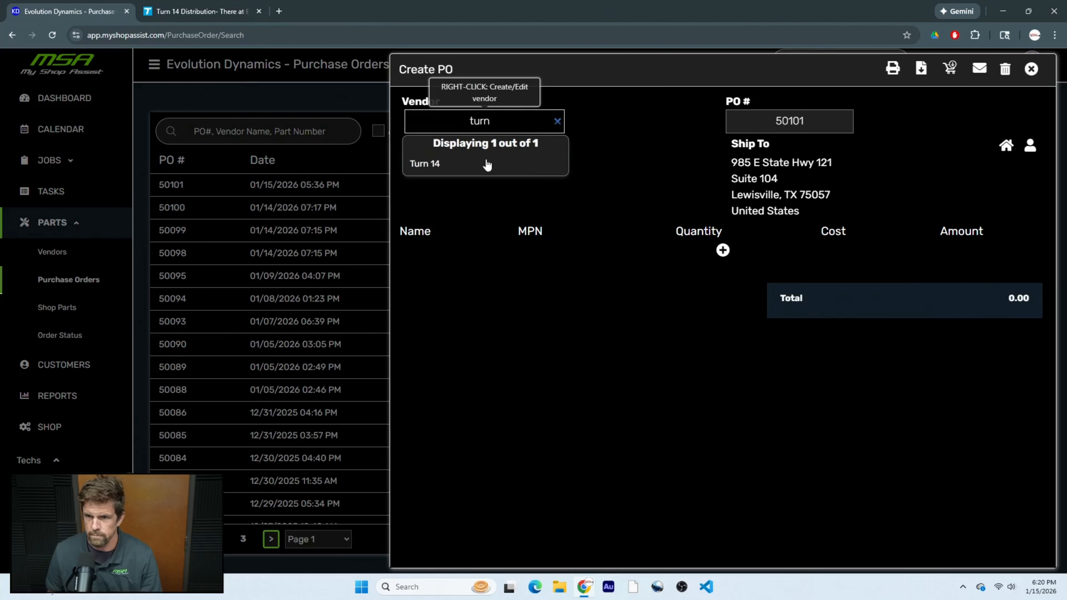
left_click(483, 164)
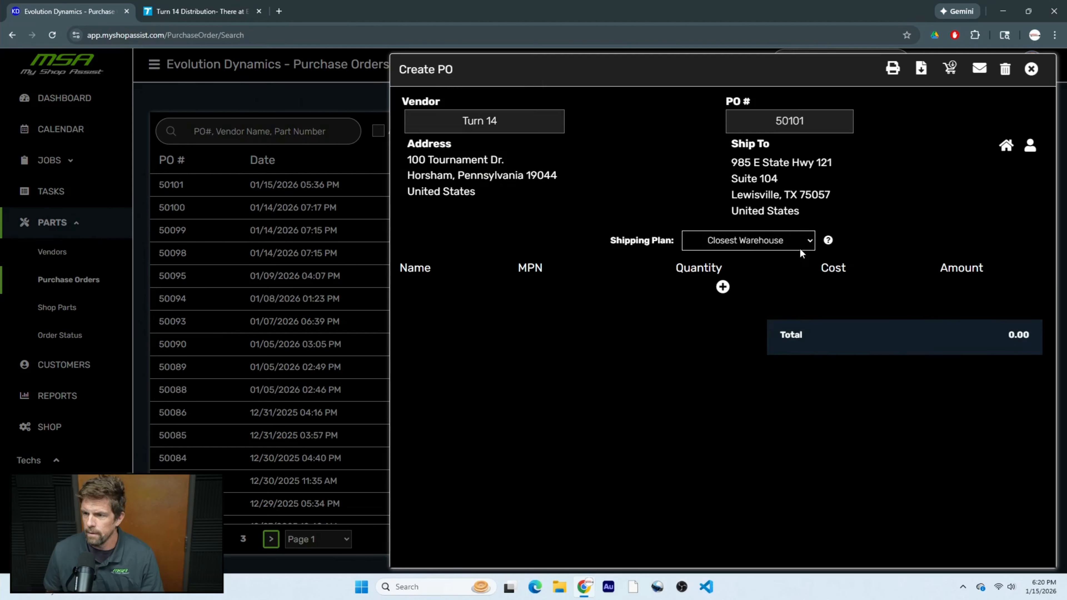
left_click(756, 241)
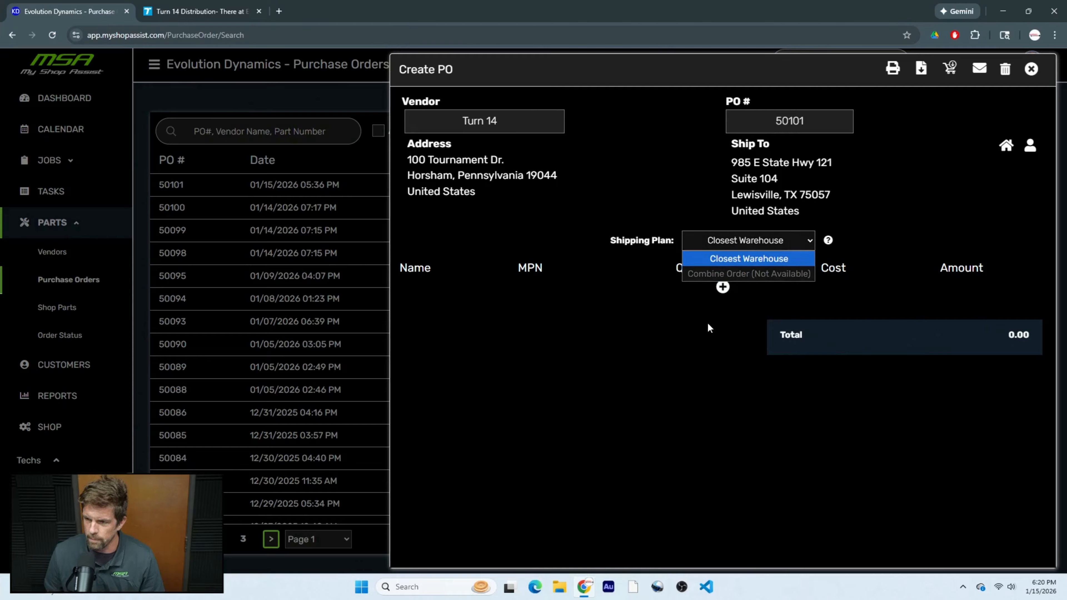
left_click(711, 315)
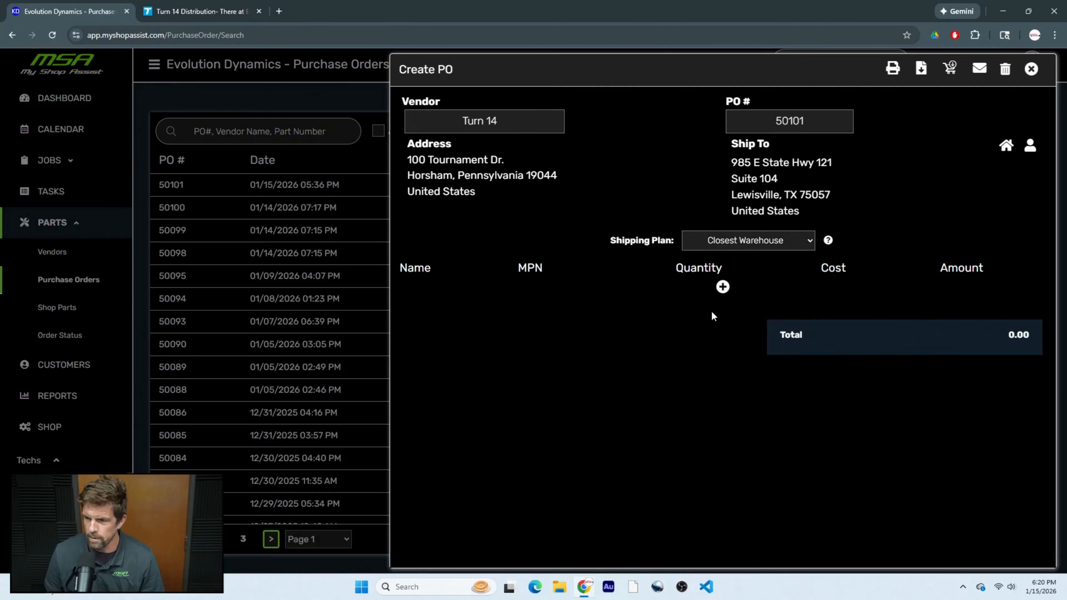
Add the INN MTX-D Gauges part inn3904 to the purchase order and check its warehouse stock
left_click(722, 286)
left_click(714, 287)
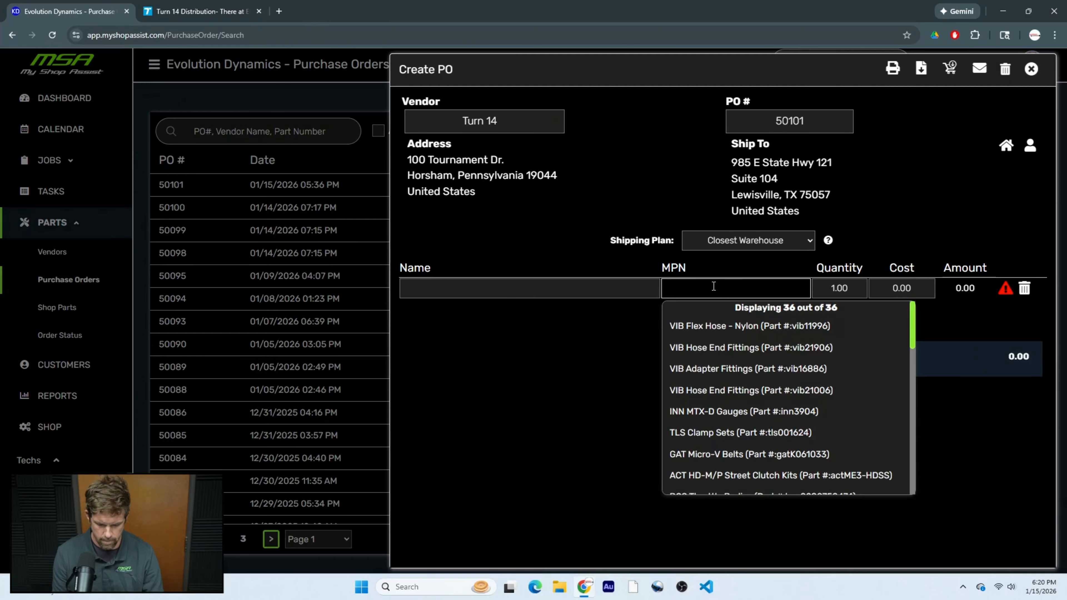
type("inn3904")
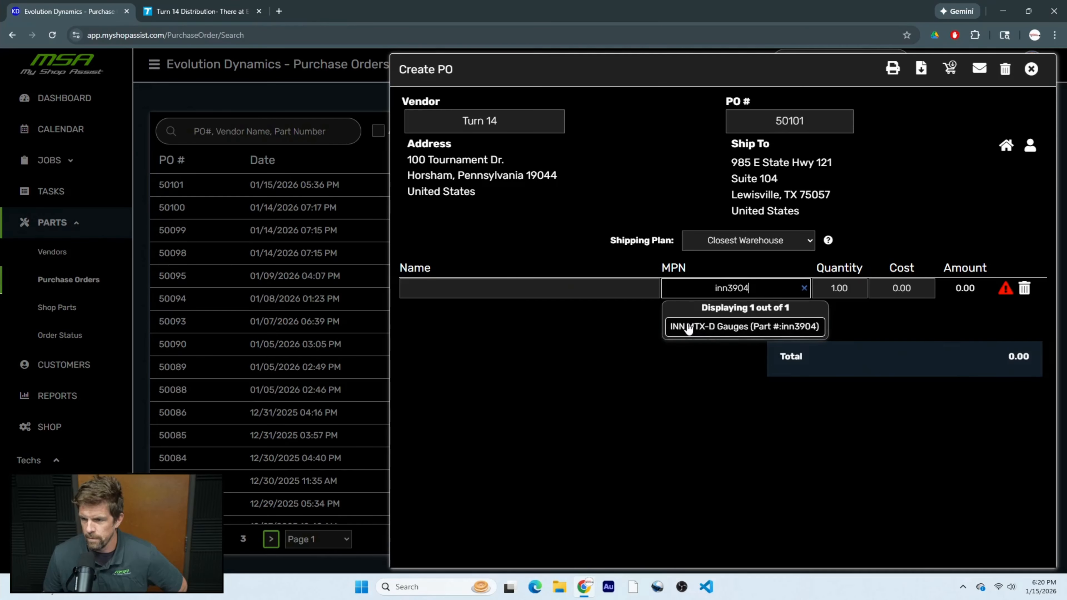
left_click(685, 326)
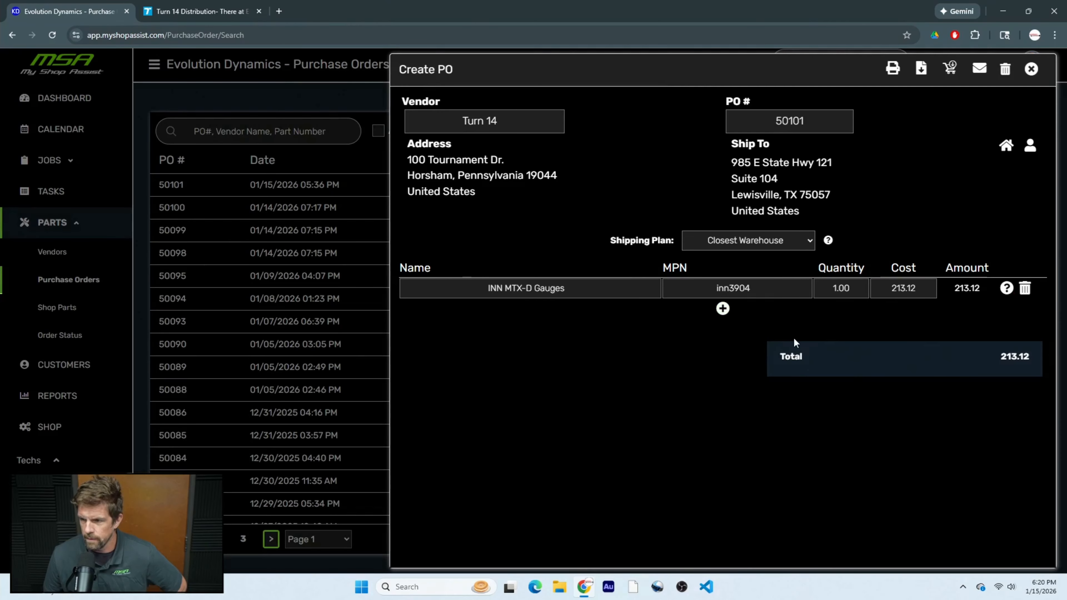
mouse_move(898, 288)
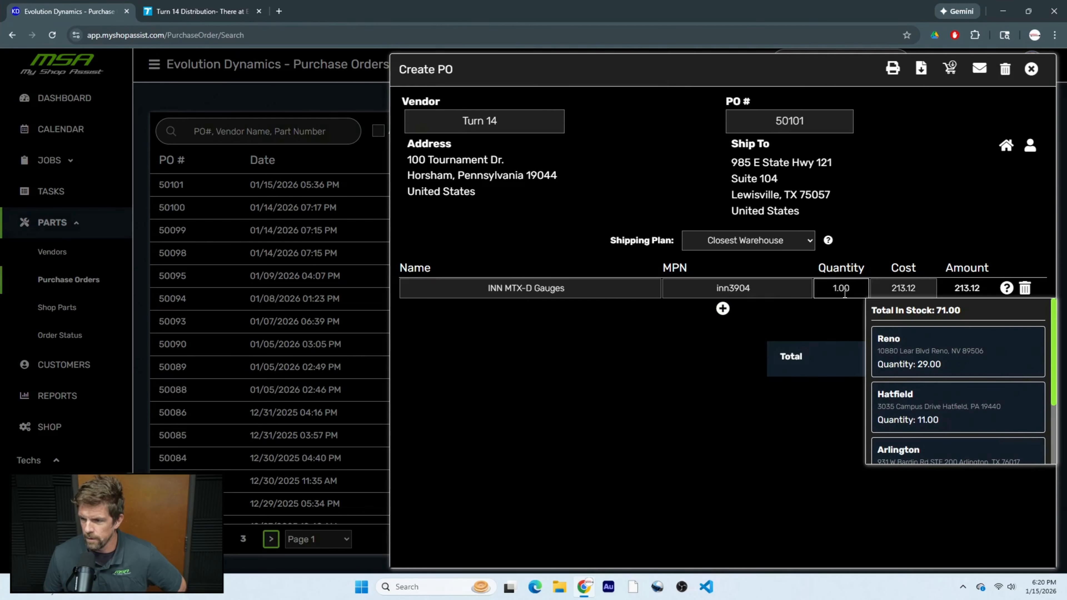
scroll(912, 435, "down", 3)
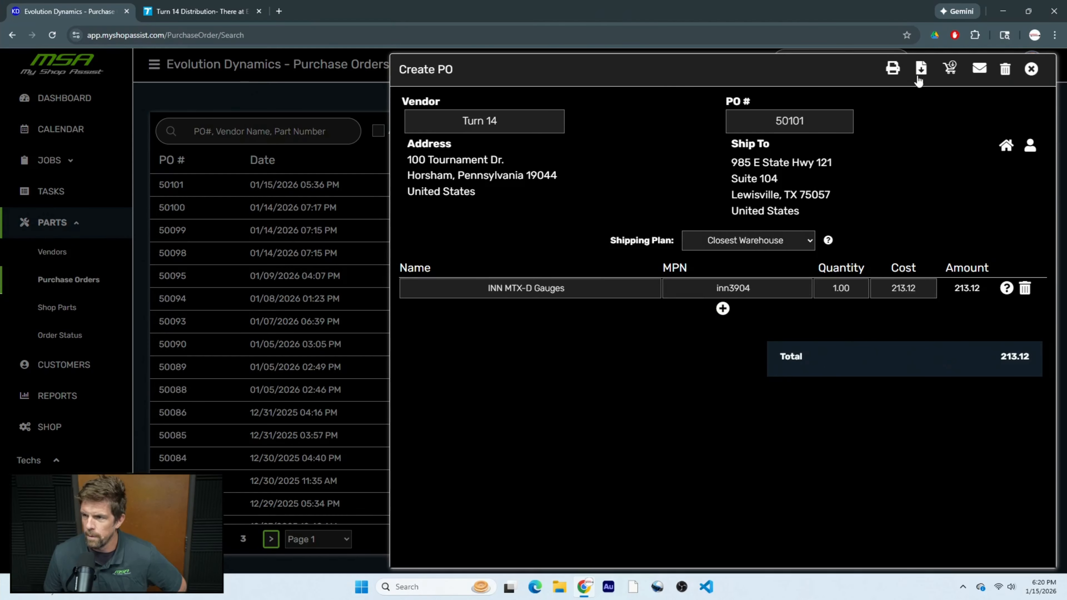
Place the Turn 14 purchase order with FedEx Ground as the shipping option and close the order
left_click(950, 70)
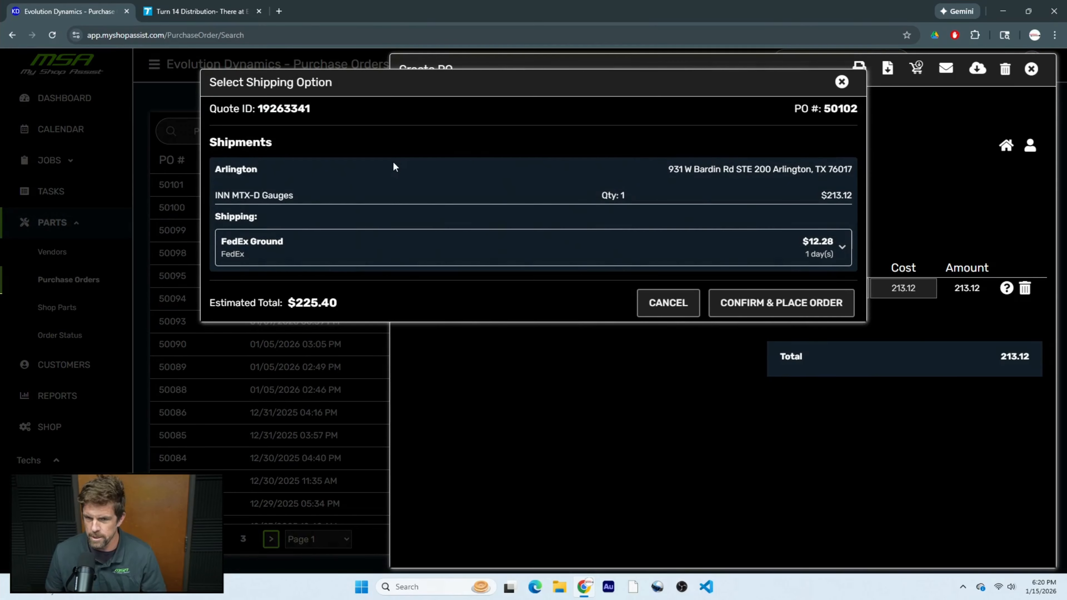
left_click(291, 245)
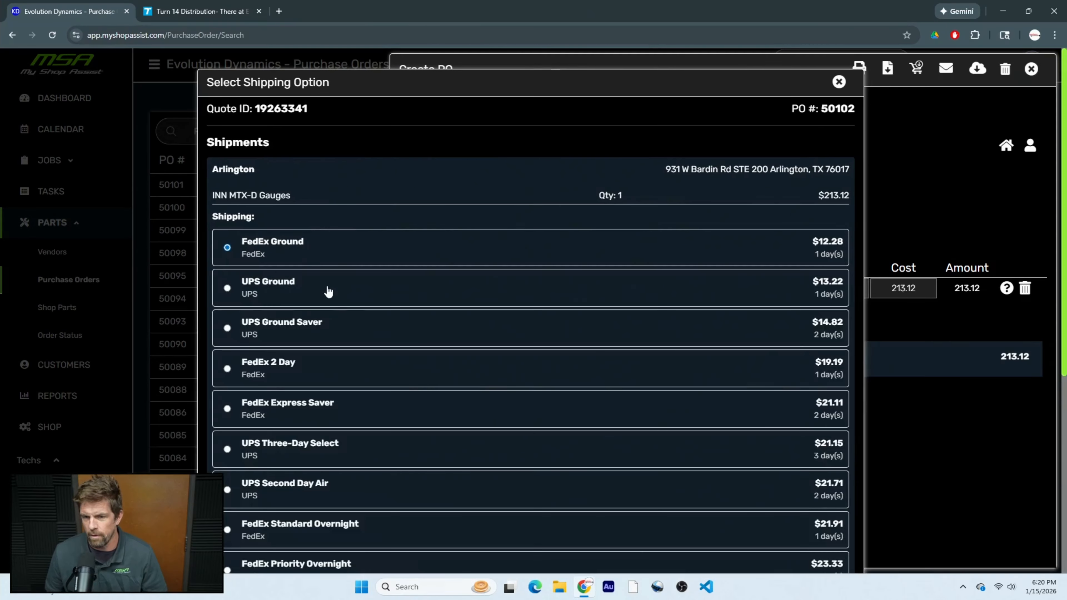
scroll(337, 351, "down", 4)
scroll(336, 356, "down", 3)
scroll(336, 353, "up", 8)
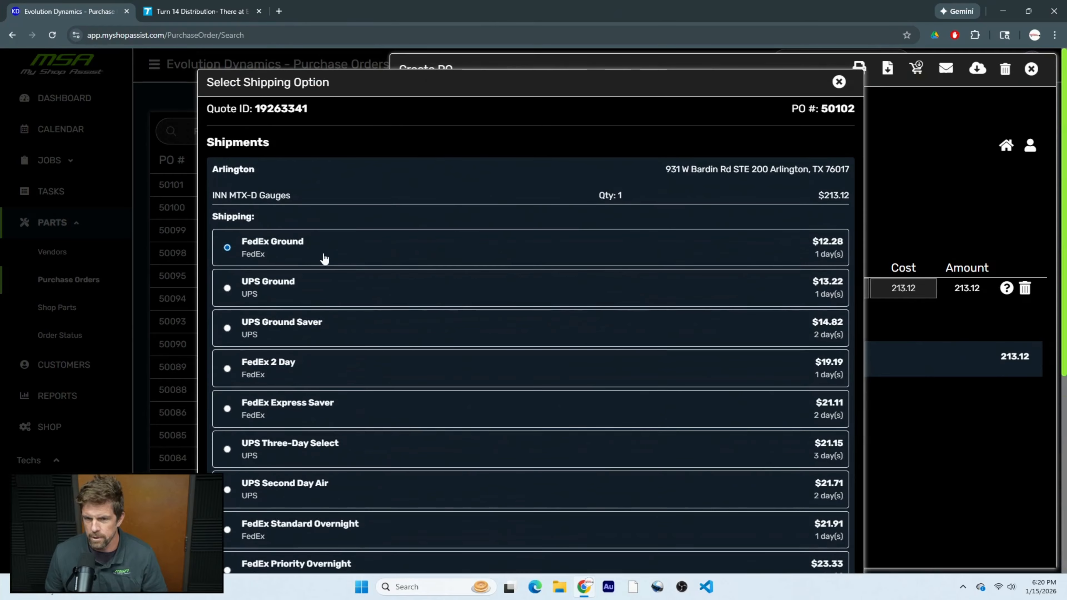
left_click(324, 256)
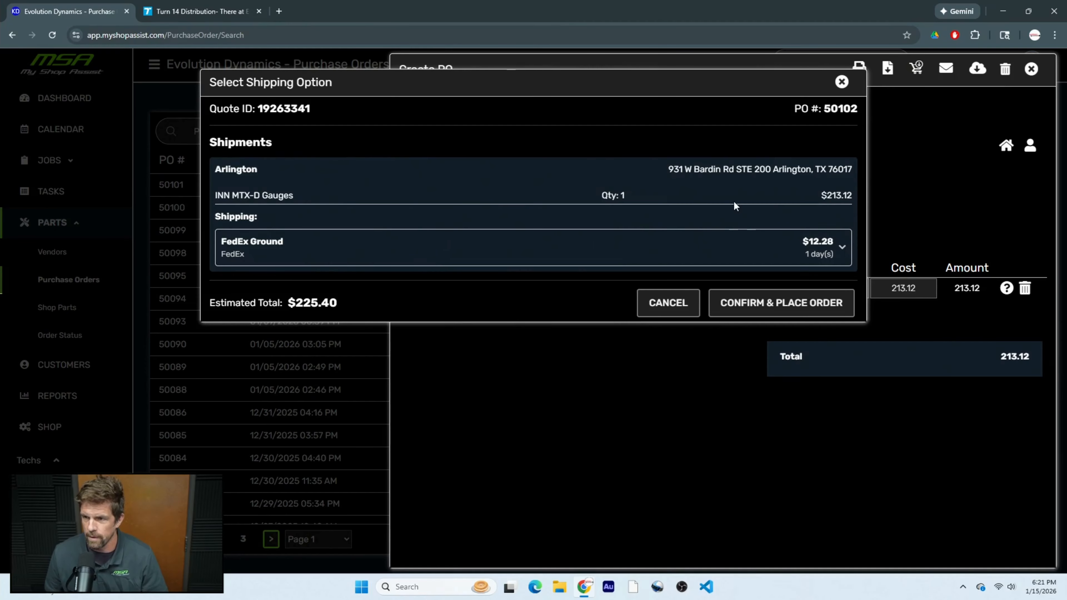
left_click(757, 310)
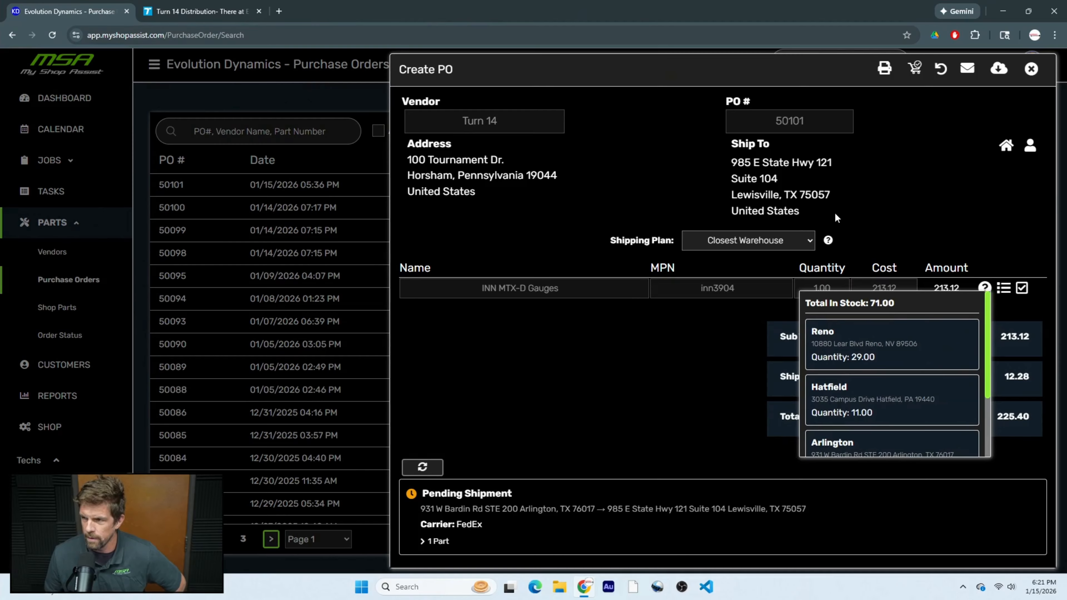
left_click(1032, 69)
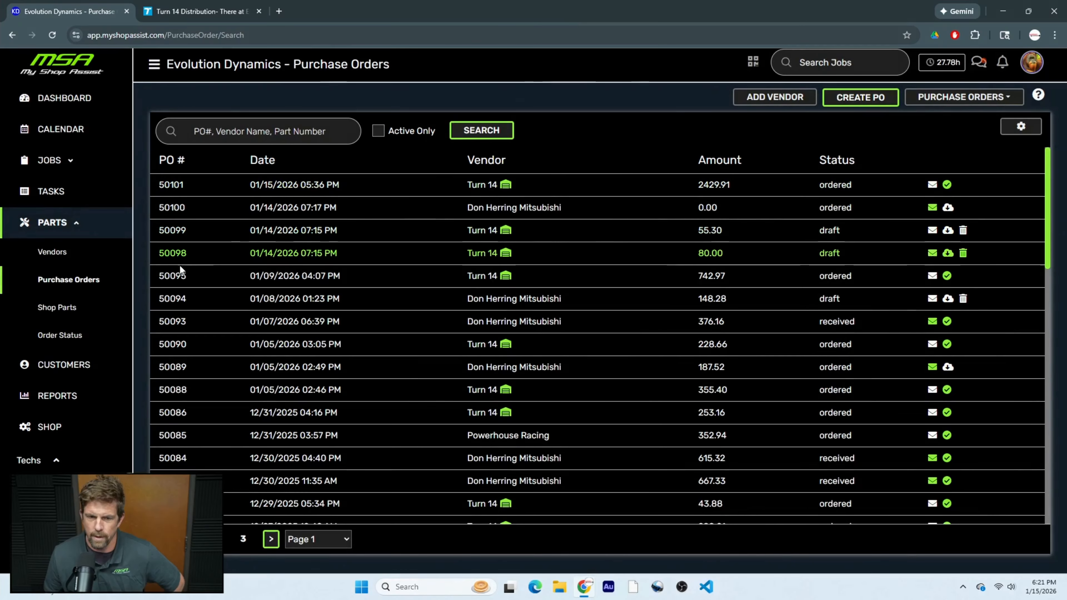
Switch to the Turn 14 site, sign in with the saved username and password, and open its API settings
left_click(190, 11)
left_click(445, 75)
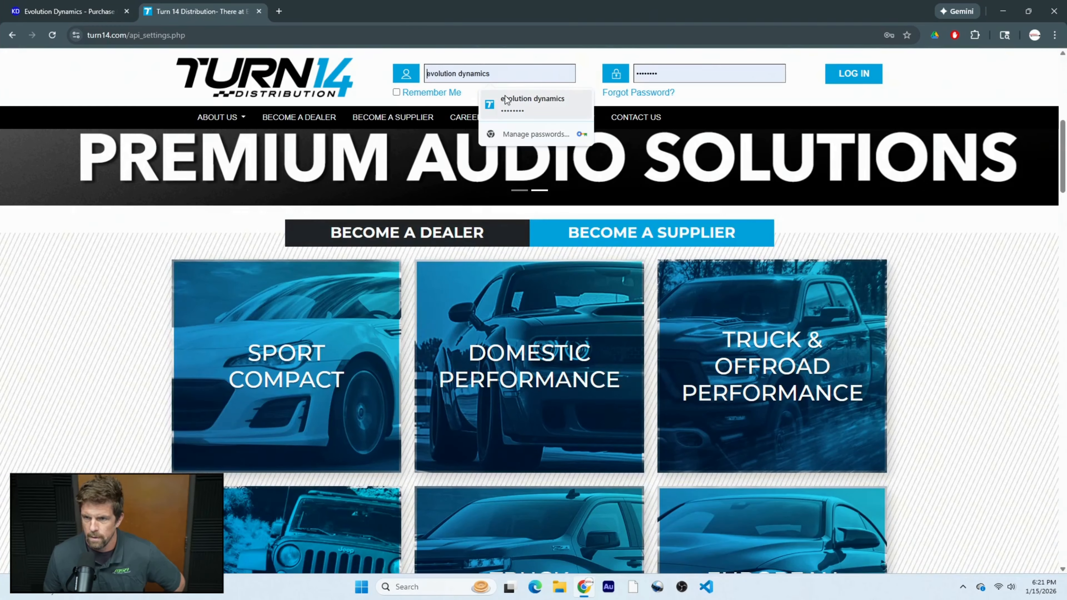
left_click(508, 99)
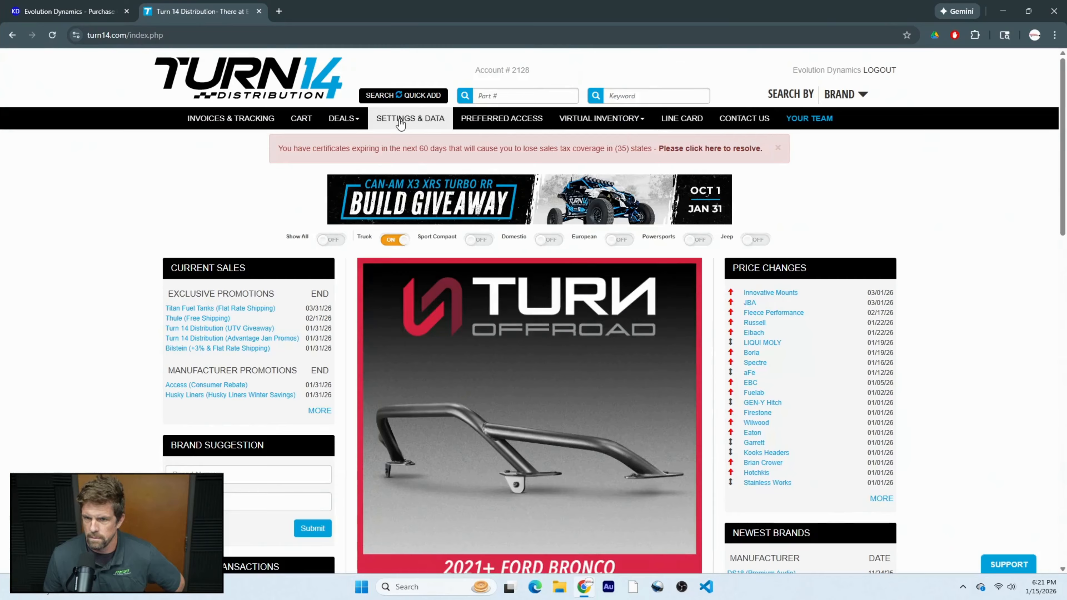
left_click(429, 122)
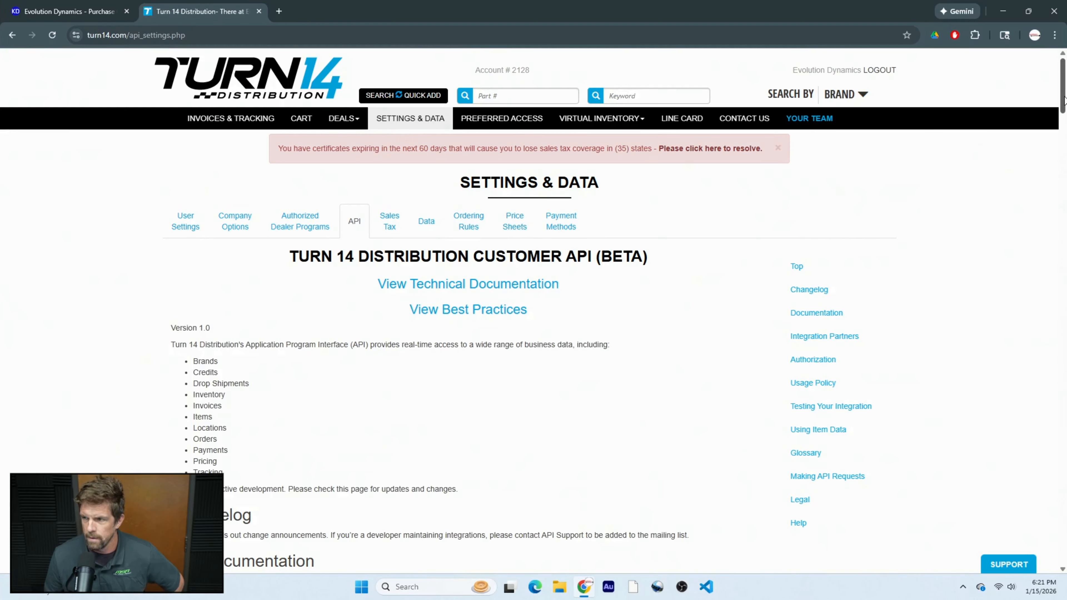
Review the Third Party Companies selection for My Shop Assist and the API Permissions on the Turn 14 site
left_click_drag(1064, 99, 1026, 275)
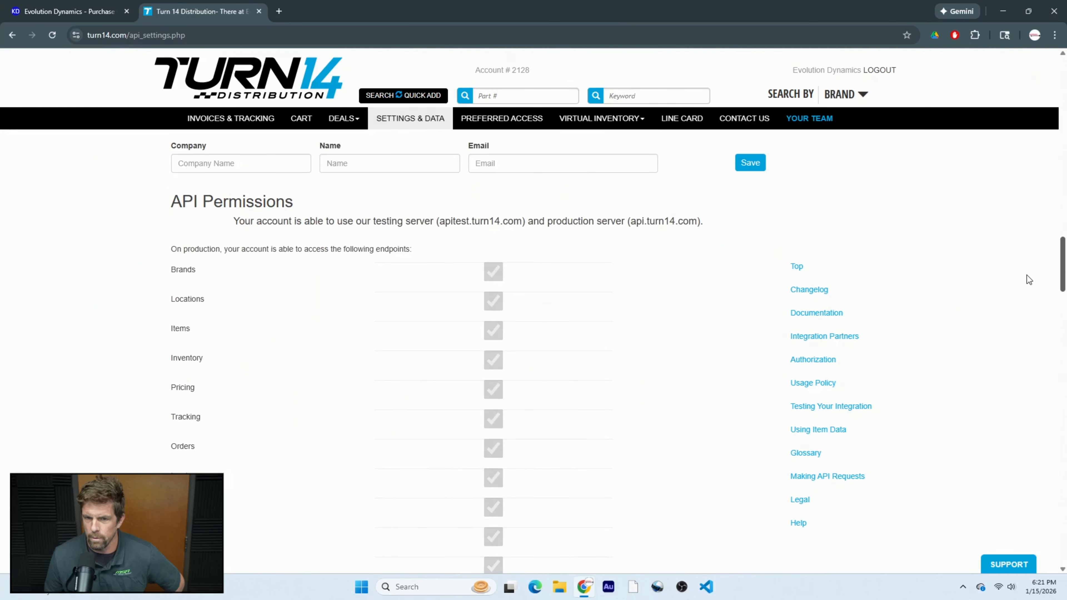
scroll(437, 219, "up", 6)
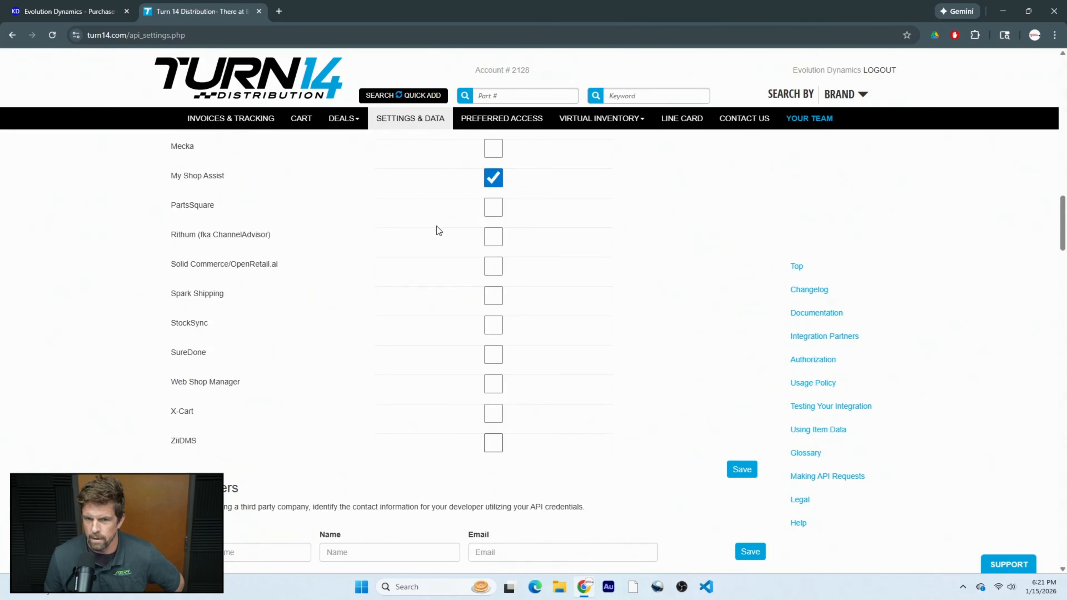
scroll(422, 235, "up", 10)
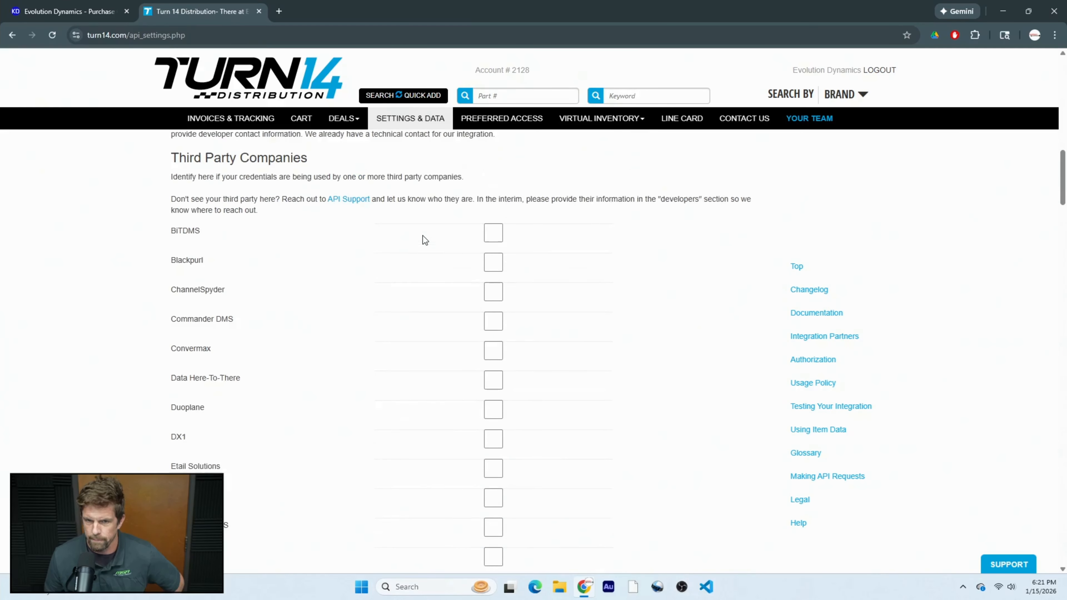
scroll(408, 283, "down", 3)
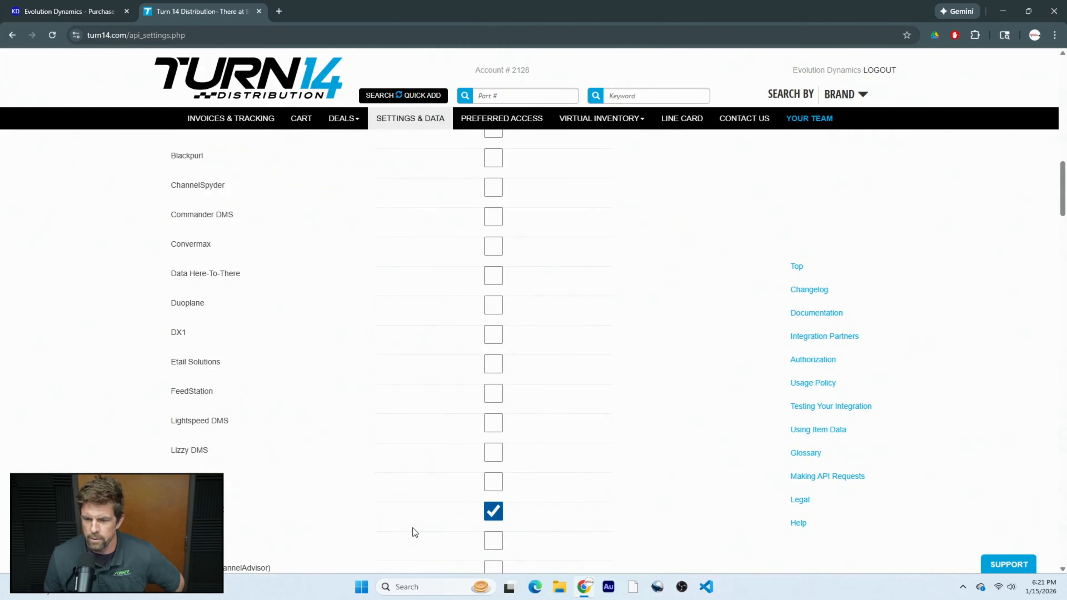
scroll(609, 503, "down", 12)
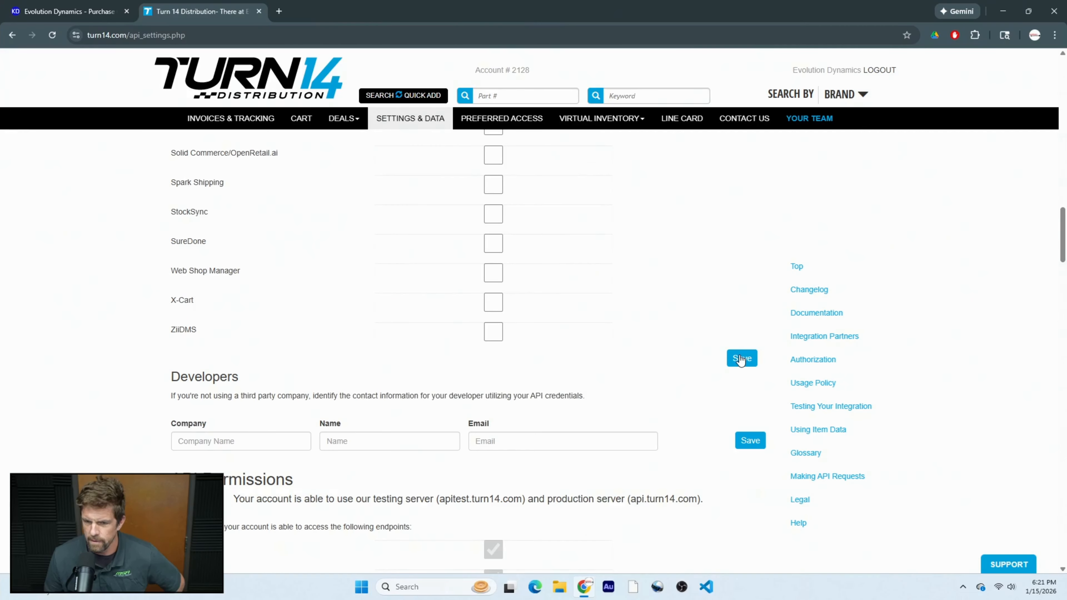
scroll(737, 358, "down", 3)
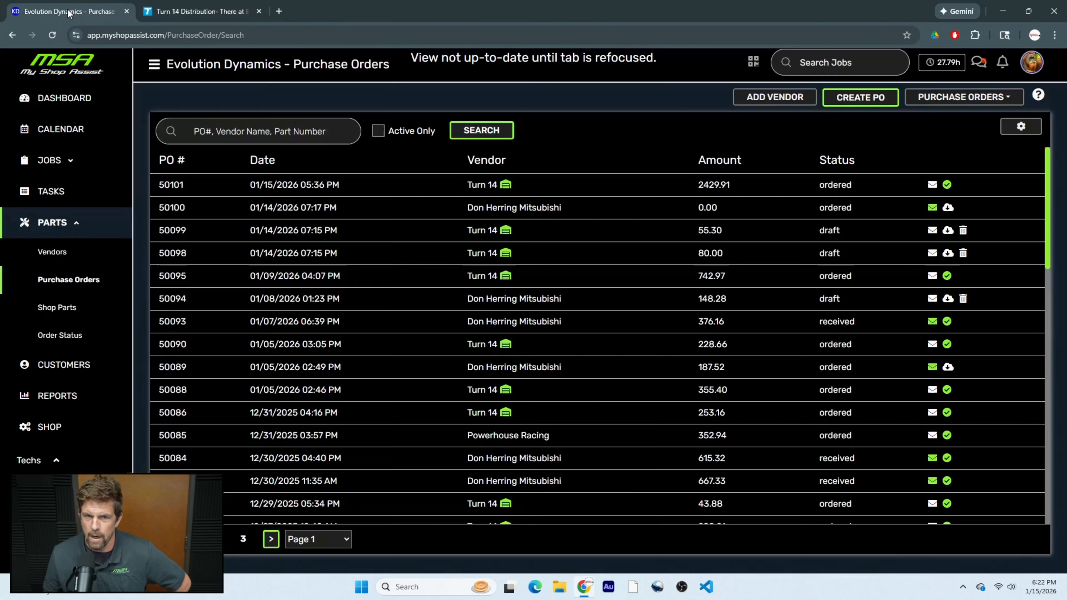
Switch back to My Shop Assist and open the 2020 chevy corvette job in Long term builds to its parts list
left_click(75, 11)
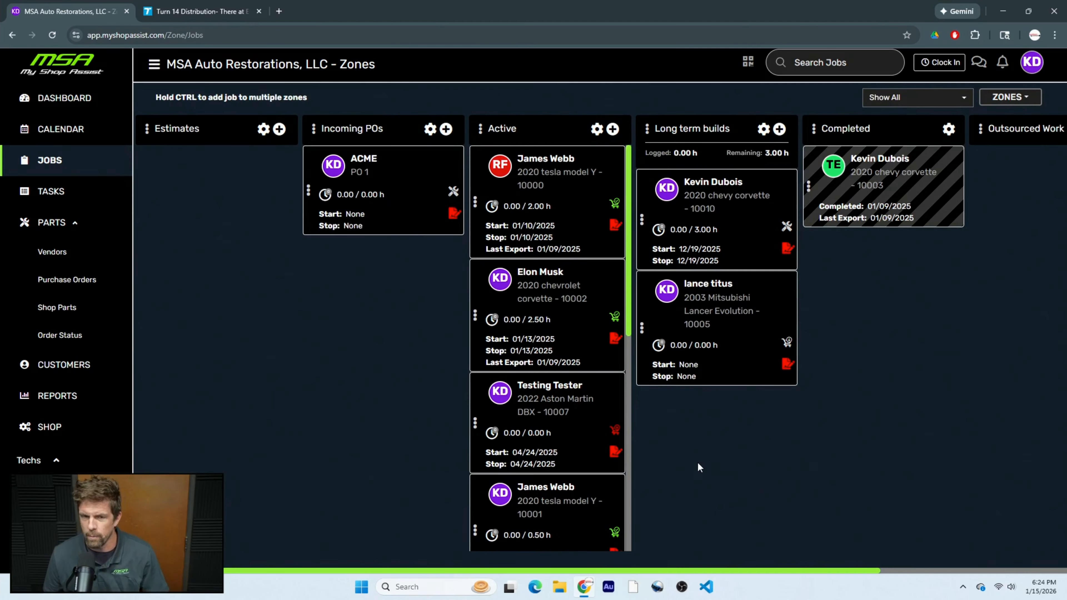
left_click(718, 184)
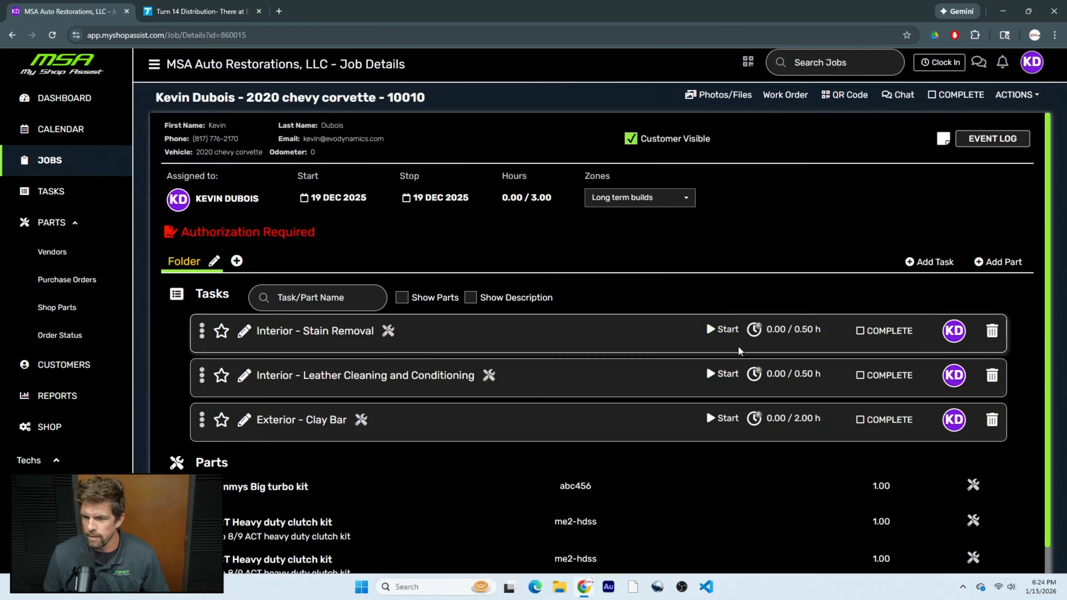
scroll(737, 346, "down", 1)
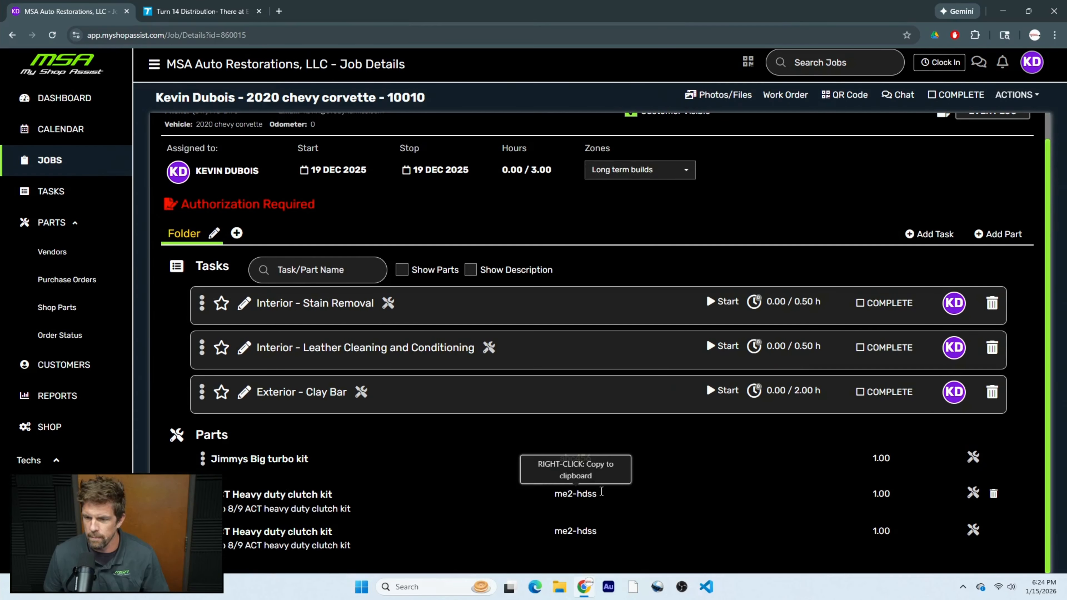
Apply the Turn 14 best price to the job's first ACT Heavy duty clutch kit, mark it Need to Order, and save
left_click(305, 495)
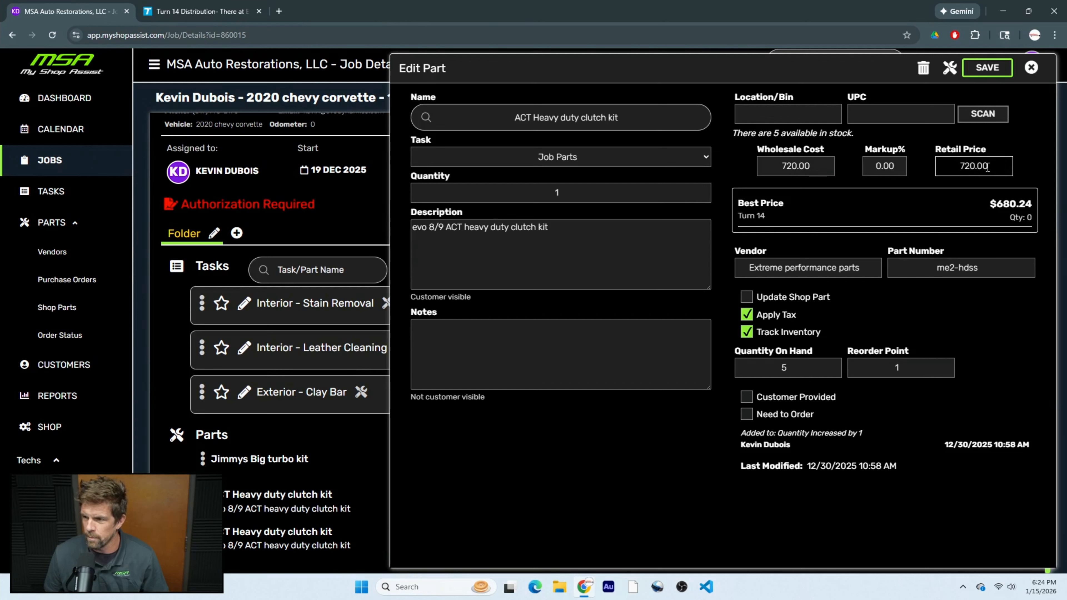
left_click(1009, 215)
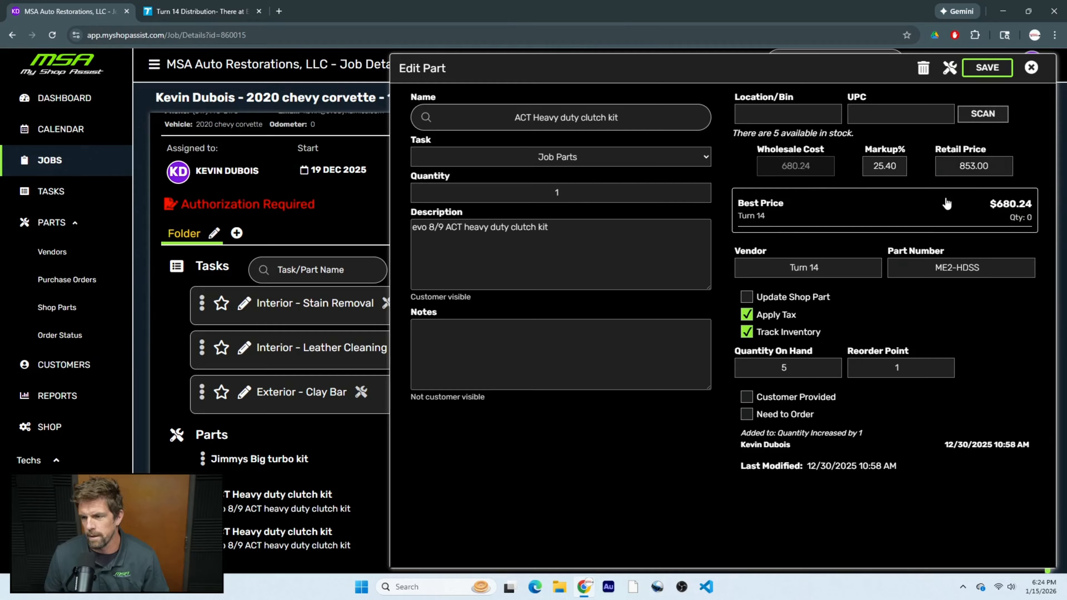
left_click(747, 414)
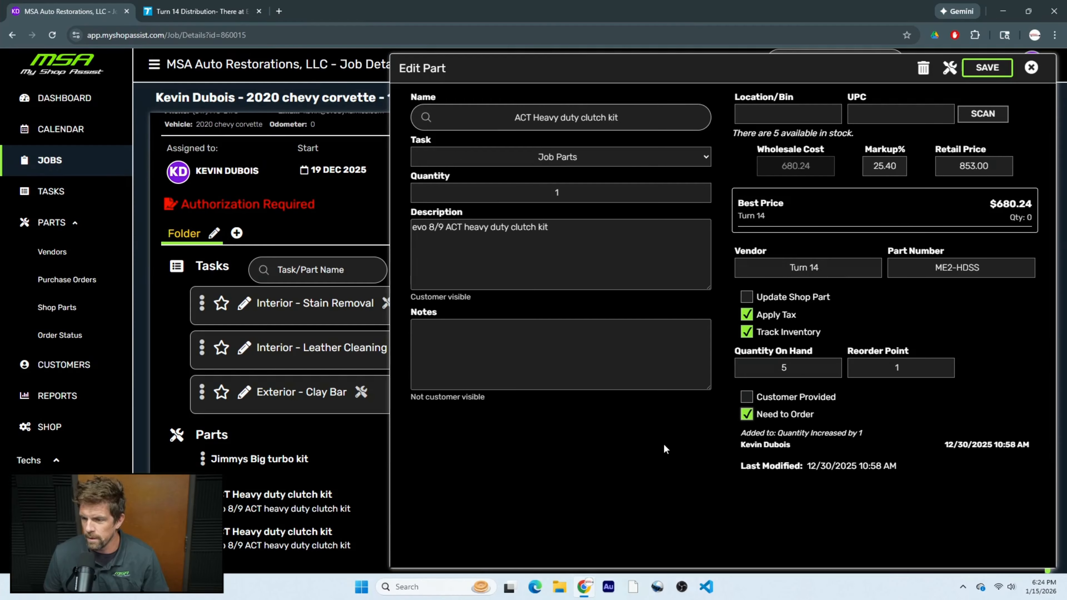
left_click(987, 68)
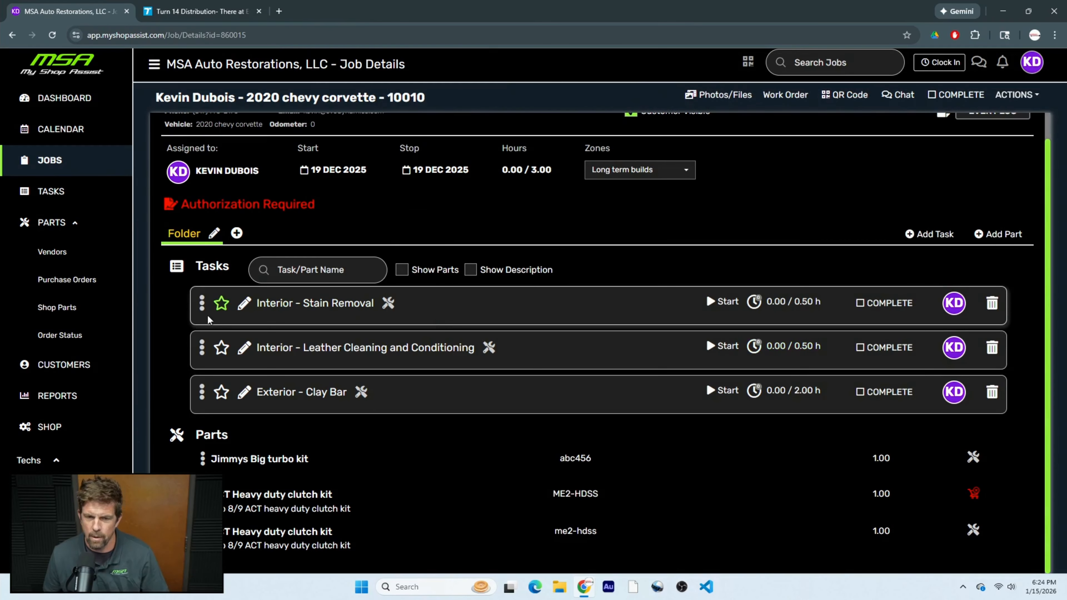
Create a purchase order for the ACT Heavy duty clutch kit needing order and match its line to part actME2-HDSS
left_click(59, 338)
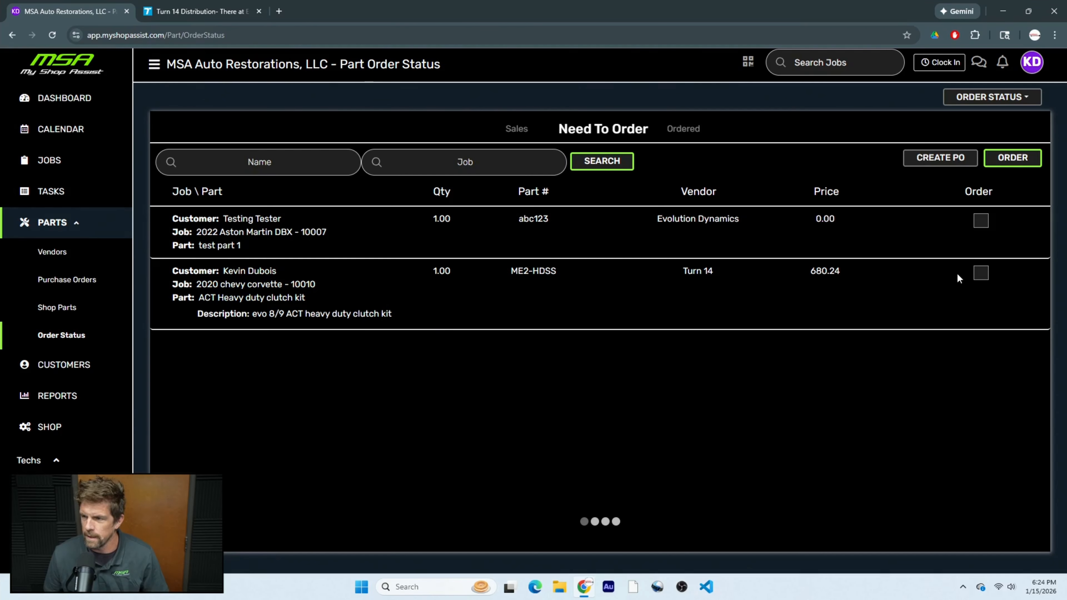
left_click(981, 273)
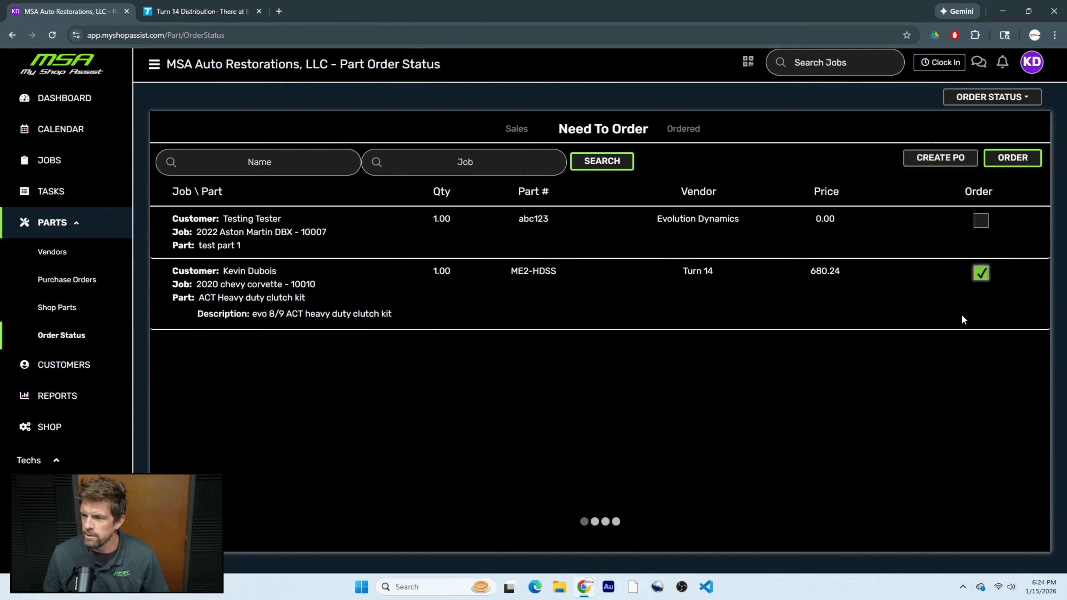
left_click(953, 162)
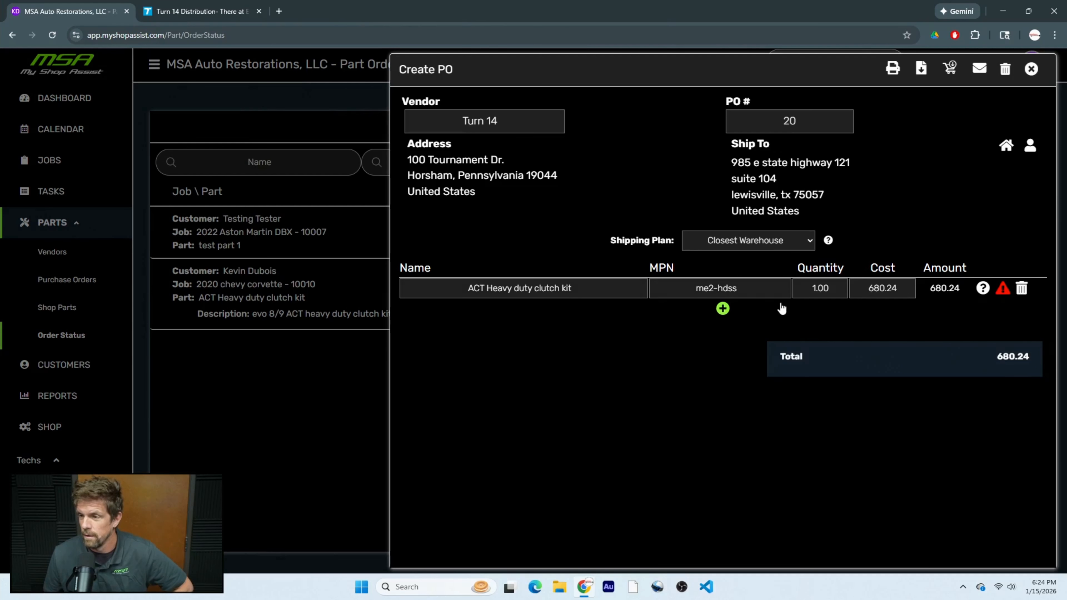
left_click(750, 288)
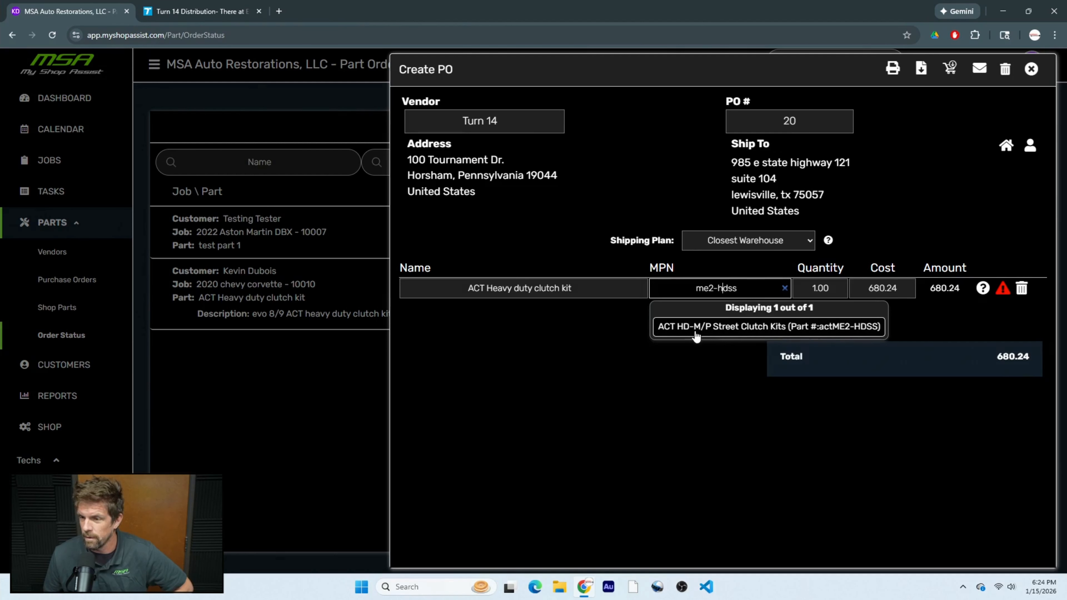
left_click(813, 330)
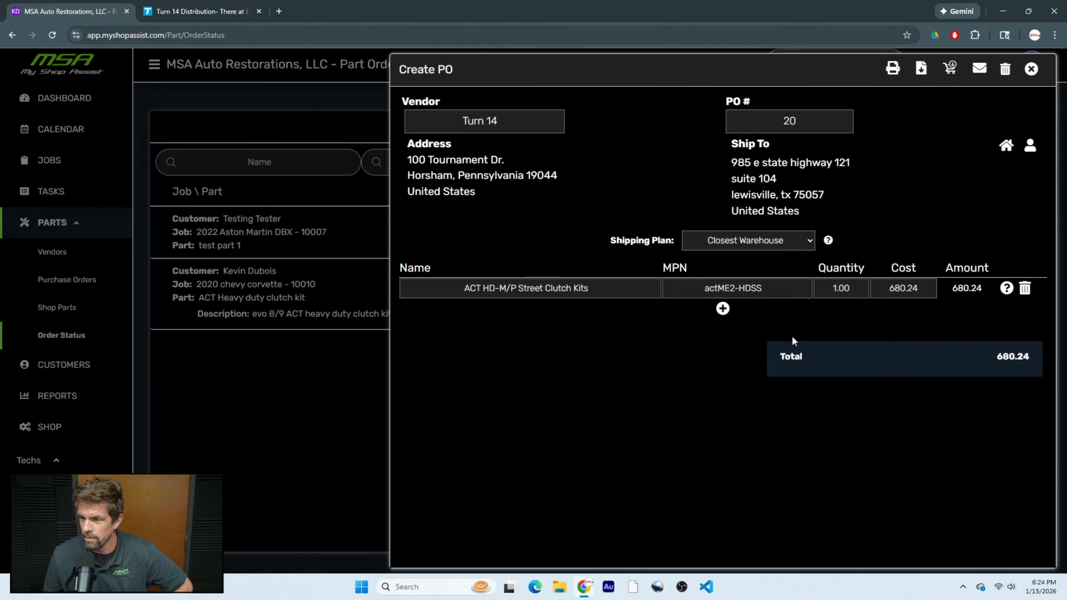
Check the shipping plan and warehouse stock for the clutch kit, then close the purchase order without ordering
left_click(808, 242)
left_click(809, 243)
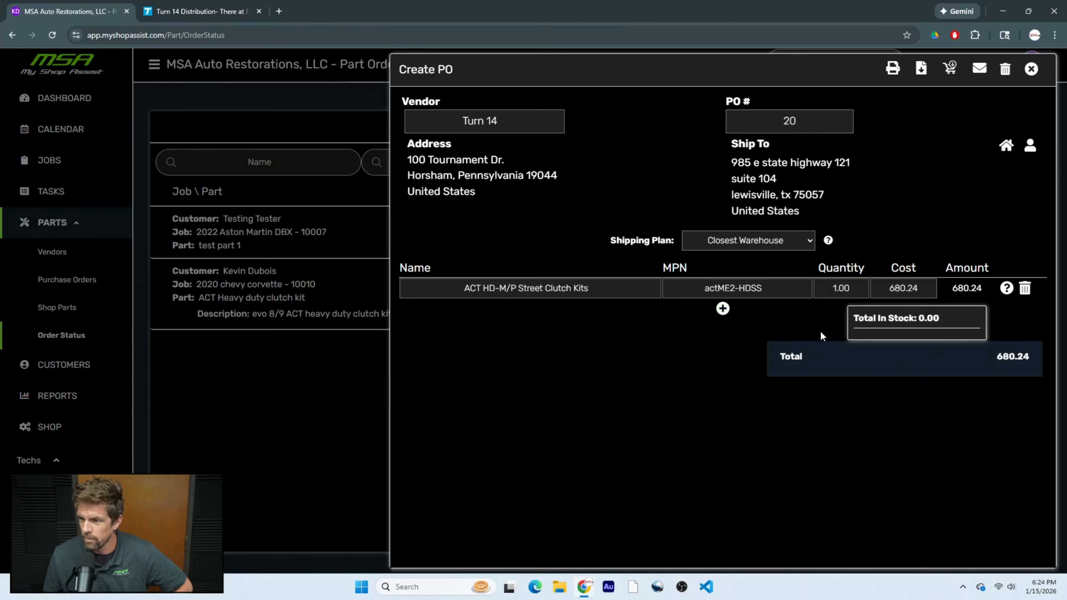
left_click(952, 70)
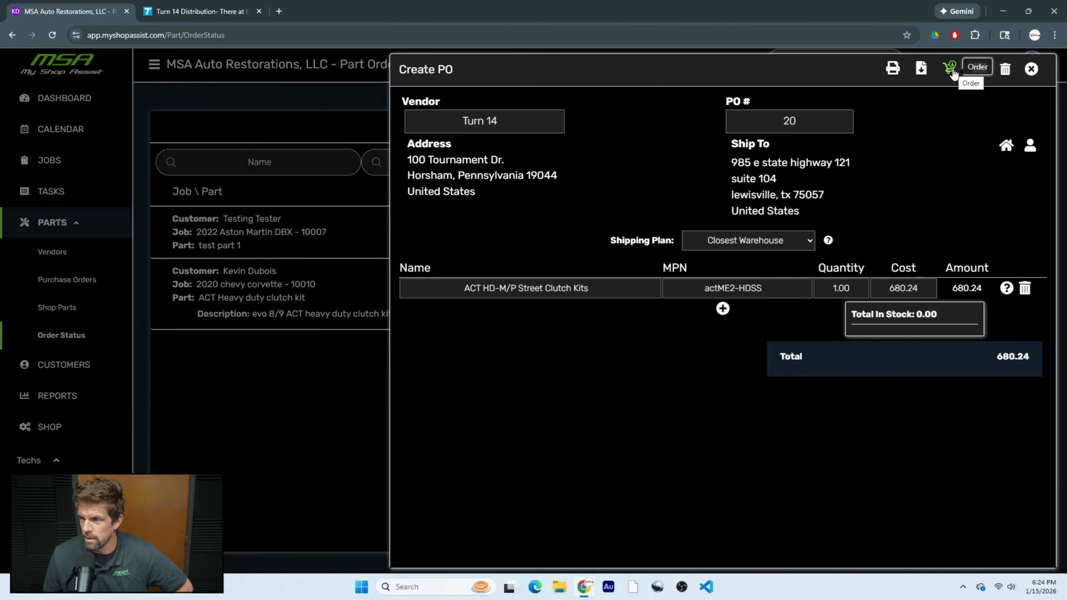
left_click(1032, 70)
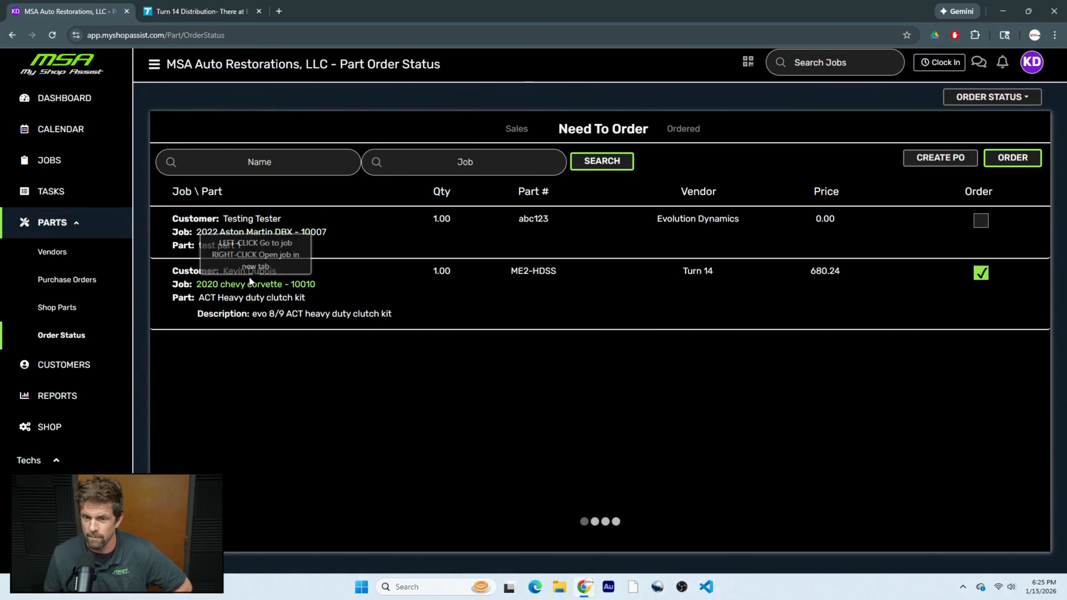
Open the existing Turn 14 order in the purchase orders list, review its shipment details, and close it
left_click(55, 282)
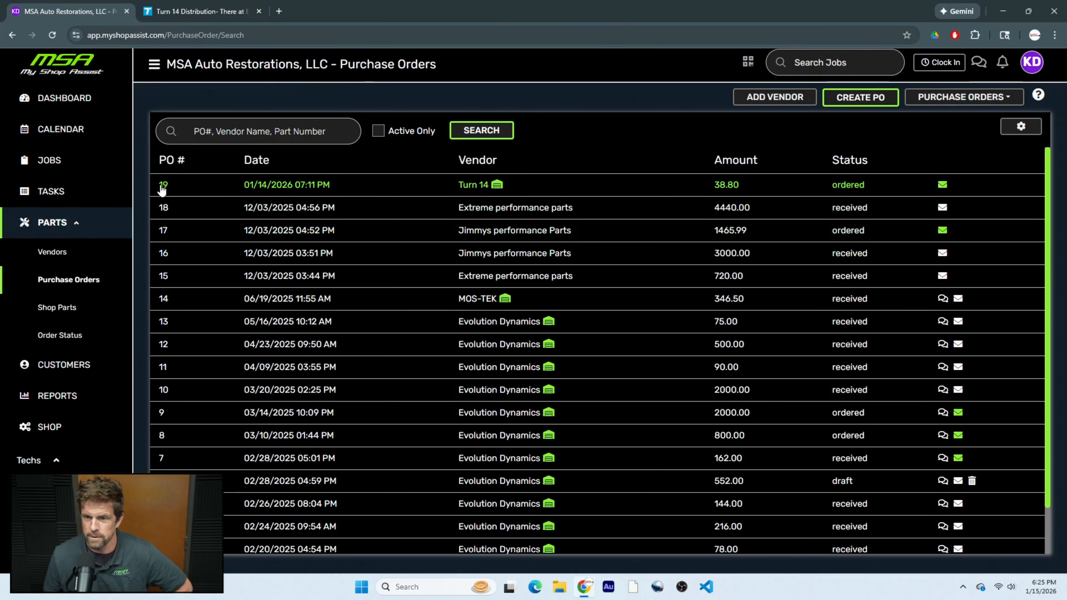
left_click(163, 187)
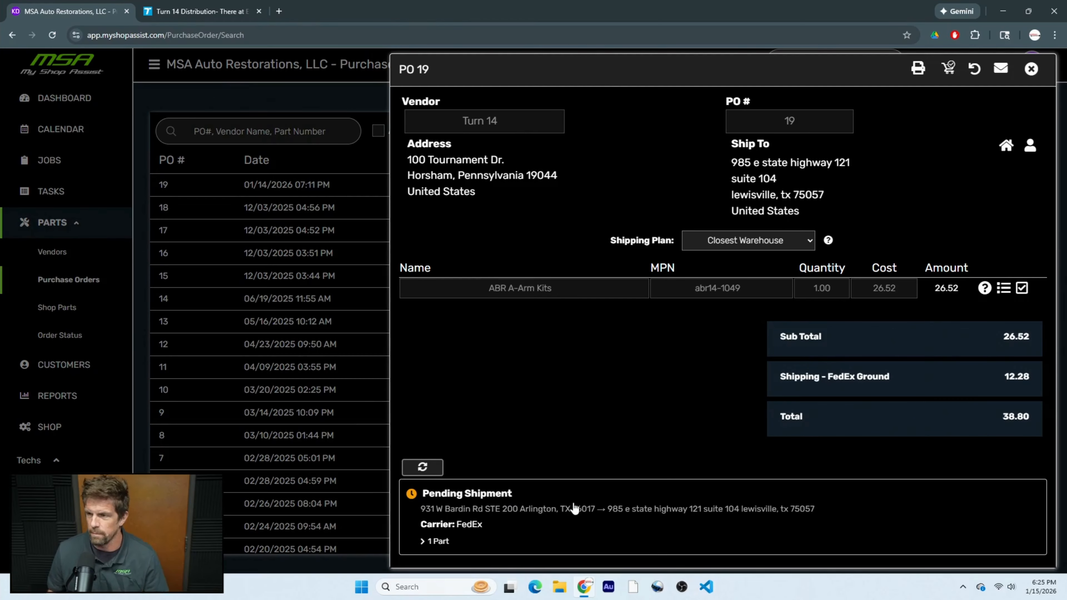
left_click(1033, 69)
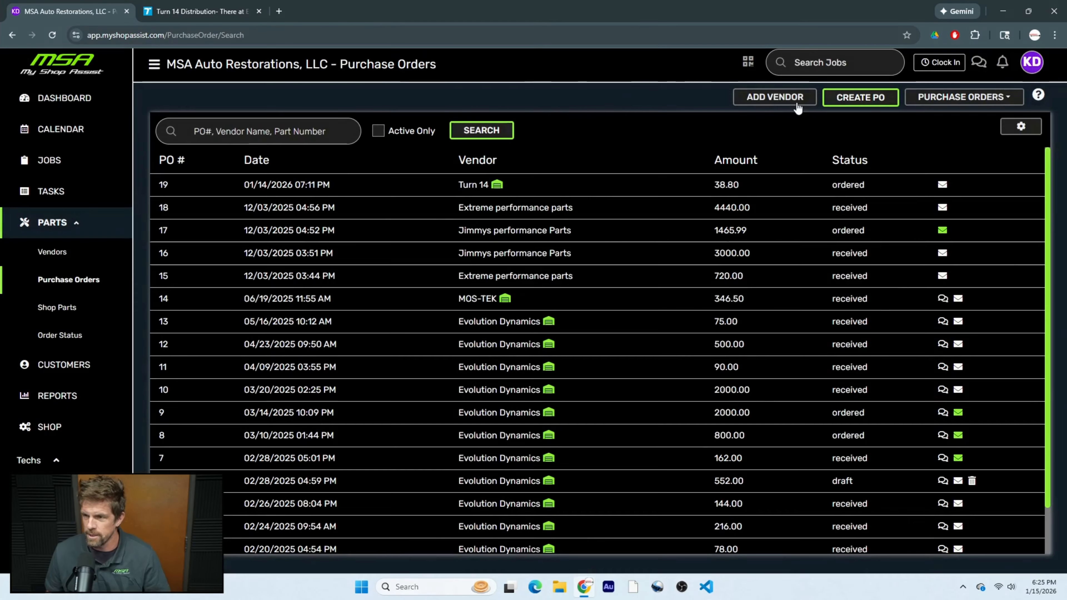